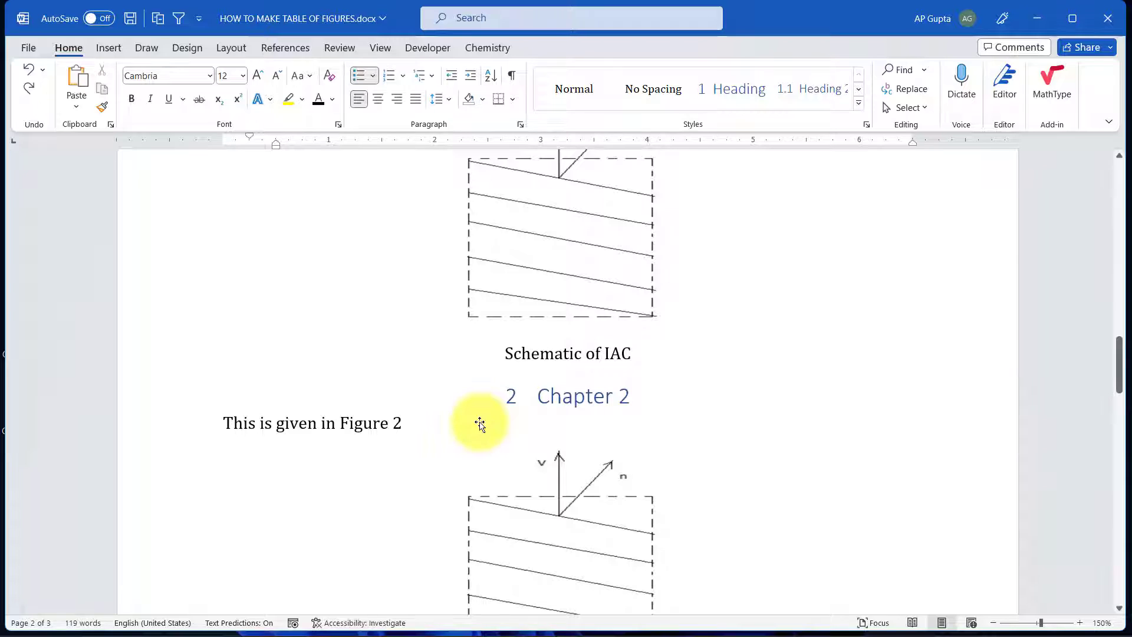
# Start a new caption before the text "Schematic of IAC" under the Chapter 1 figure, using the Figure label.
pyautogui.scroll(3, 480, 423)
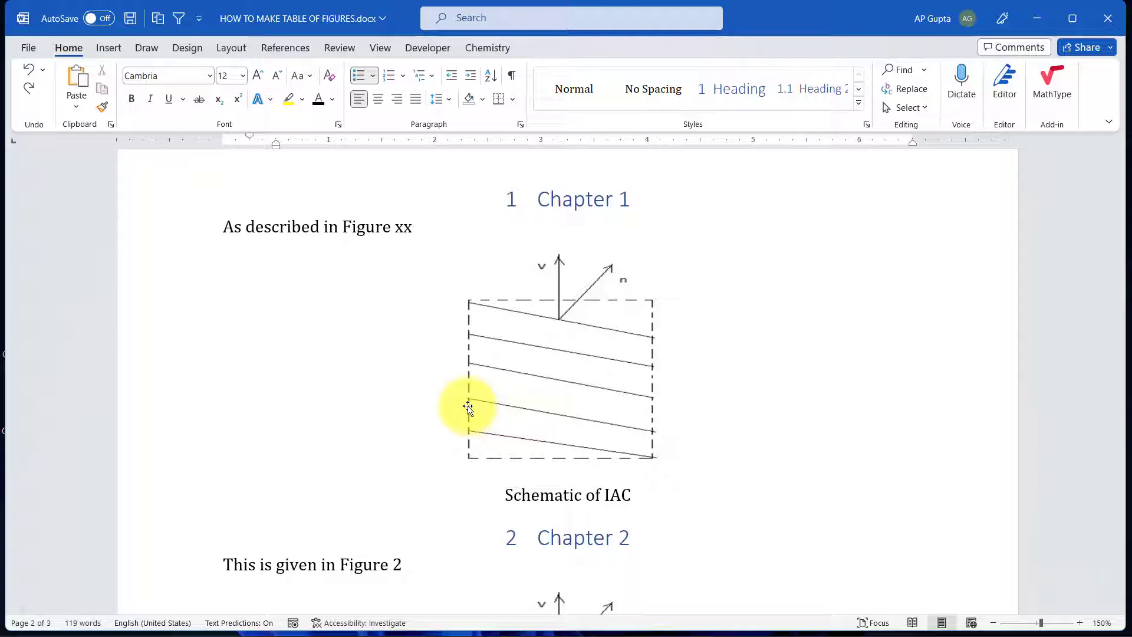
pyautogui.tripleClick(501, 498)
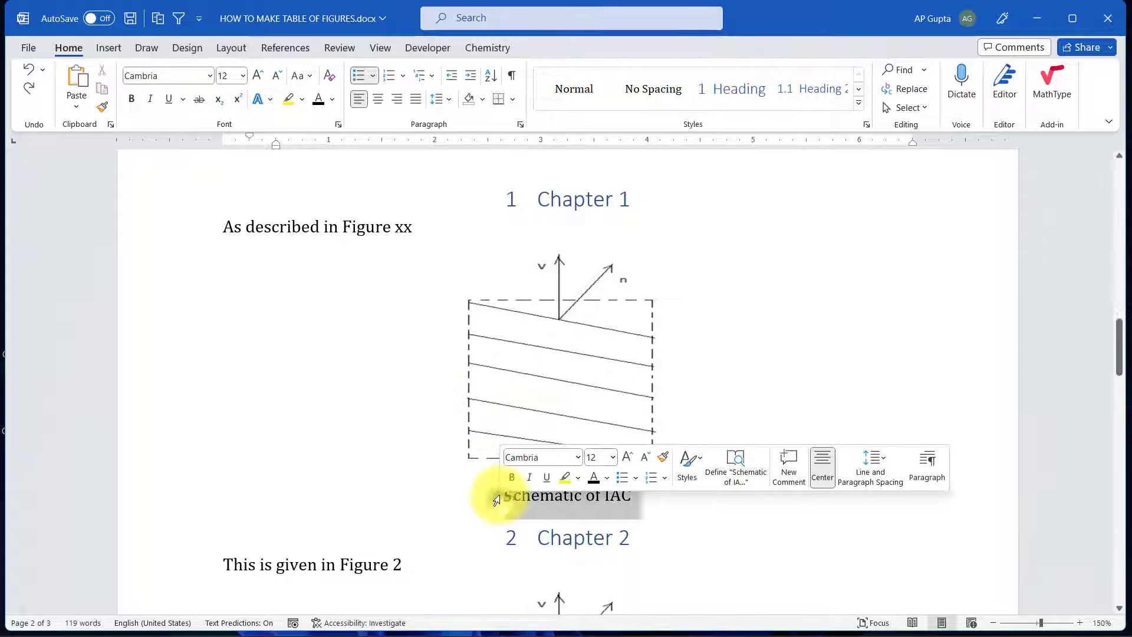
pyautogui.click(505, 499)
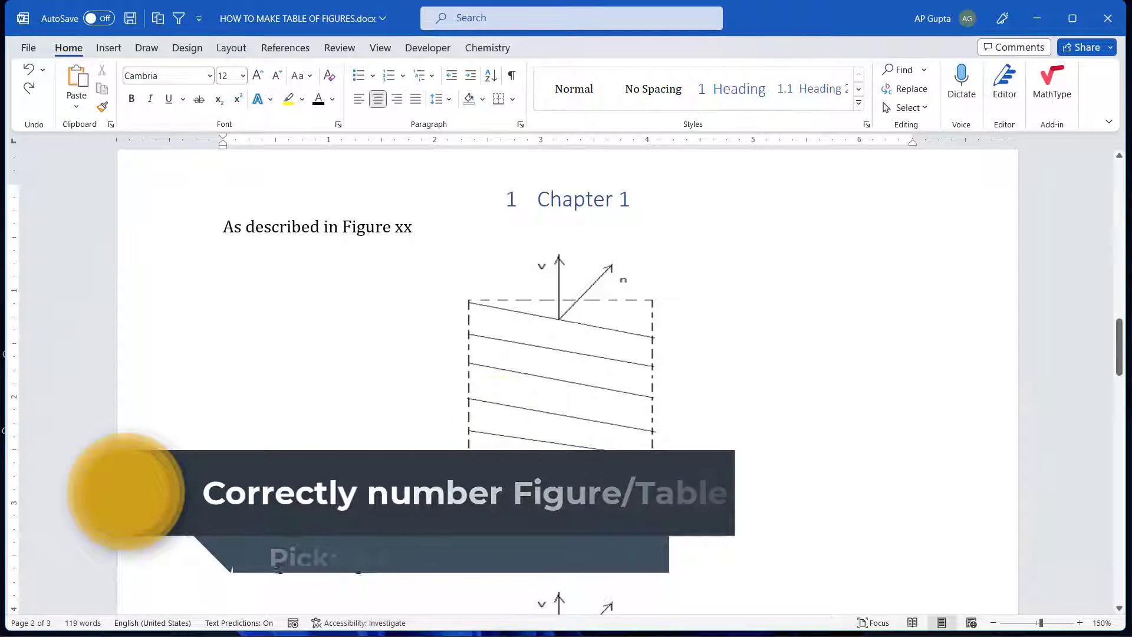
pyautogui.click(513, 495)
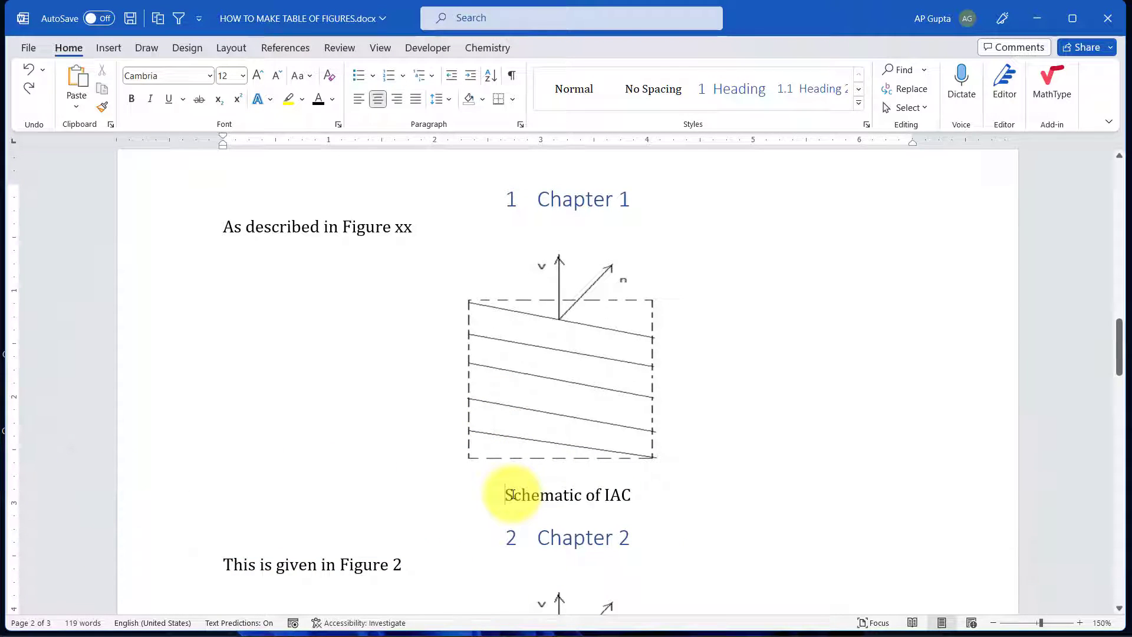
pyautogui.click(285, 48)
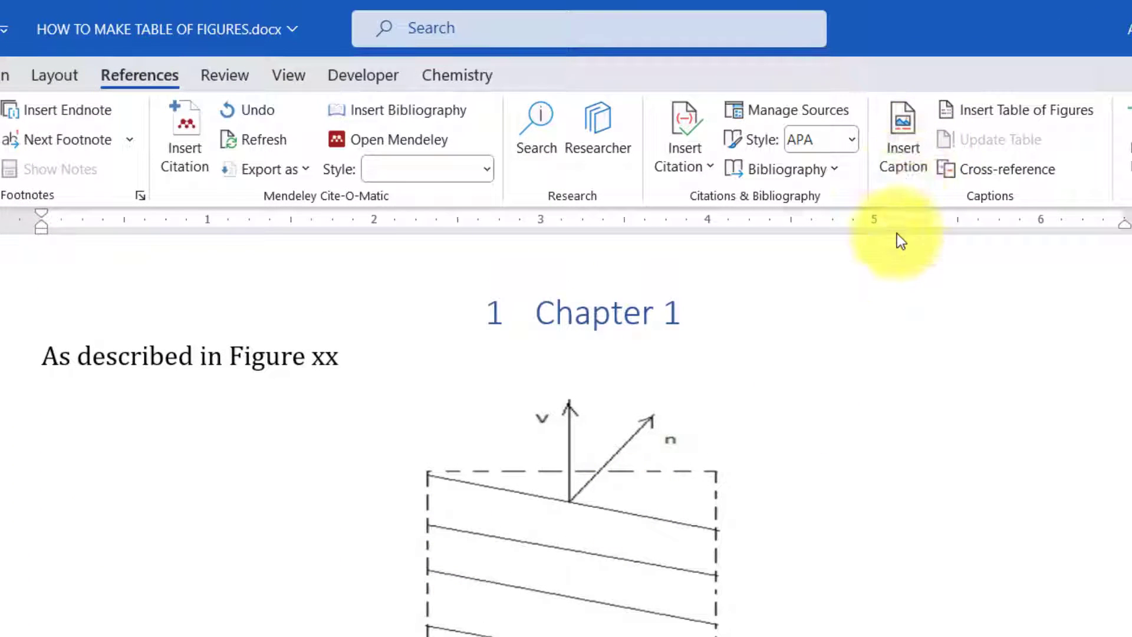
pyautogui.click(903, 168)
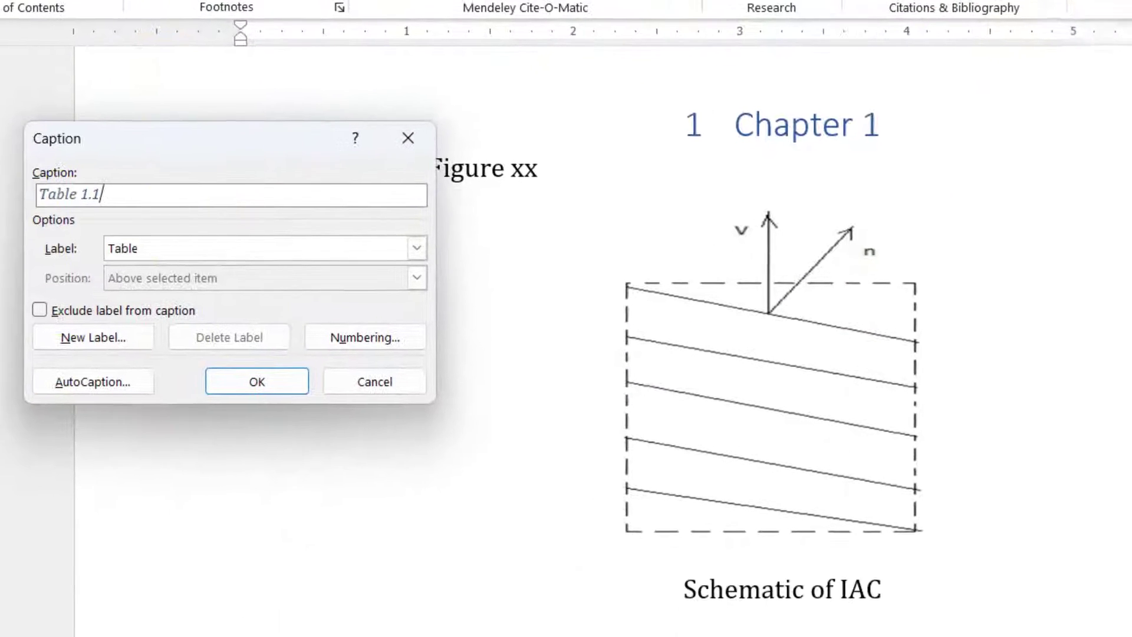
pyautogui.moveTo(143, 140); pyautogui.dragTo(123, 183)
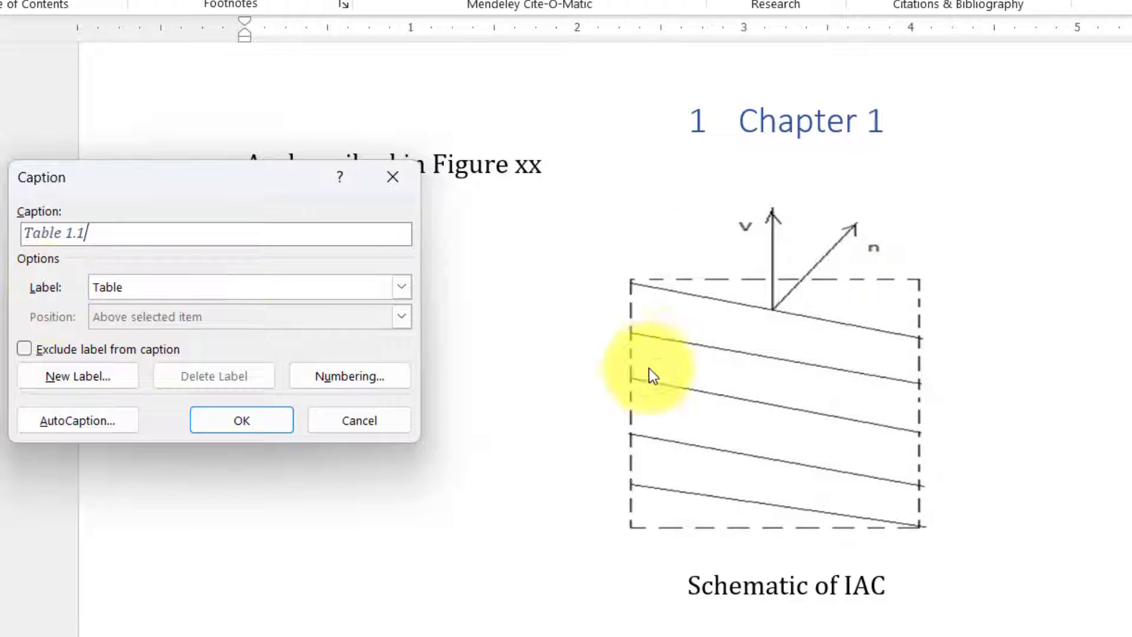
pyautogui.click(200, 296)
pyautogui.click(129, 324)
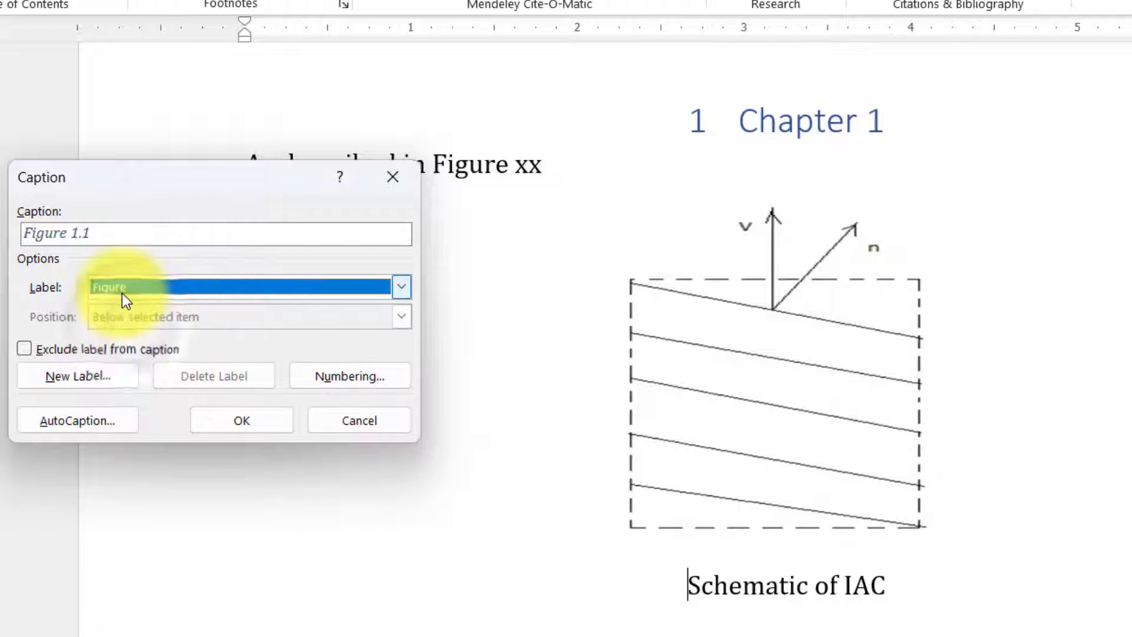
pyautogui.click(114, 292)
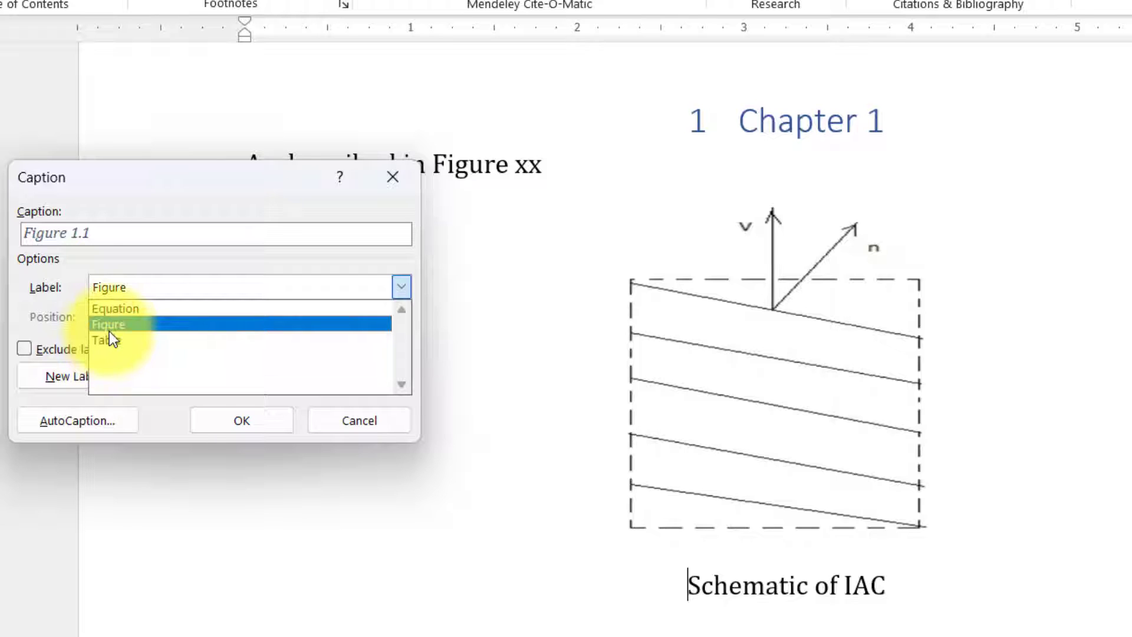
pyautogui.click(109, 330)
pyautogui.click(58, 382)
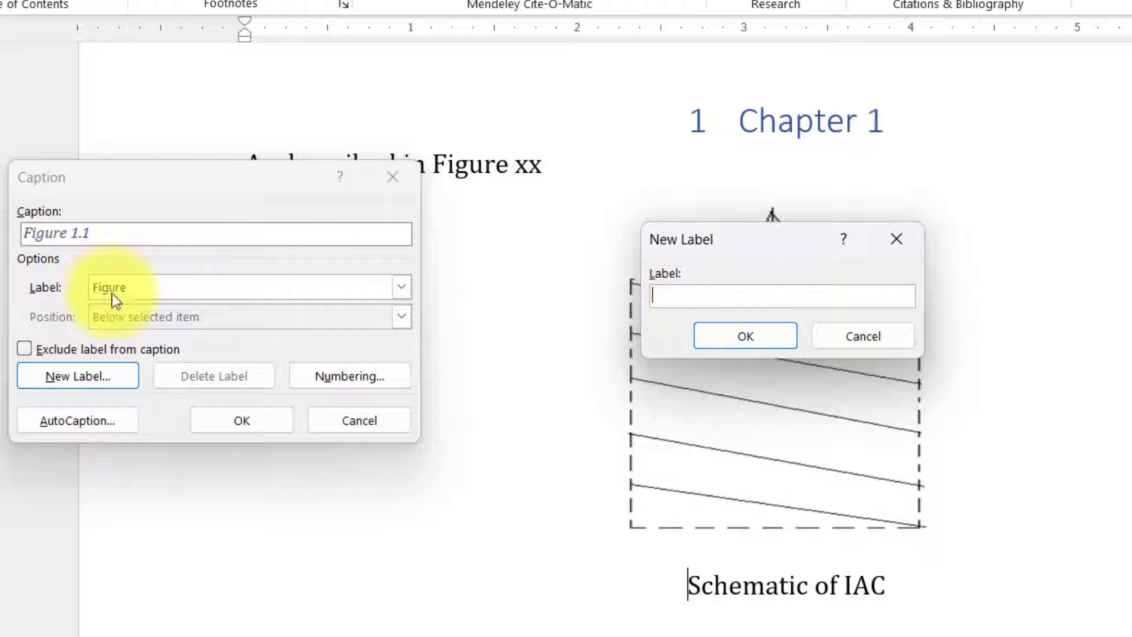
pyautogui.click(884, 339)
pyautogui.click(142, 287)
pyautogui.click(128, 324)
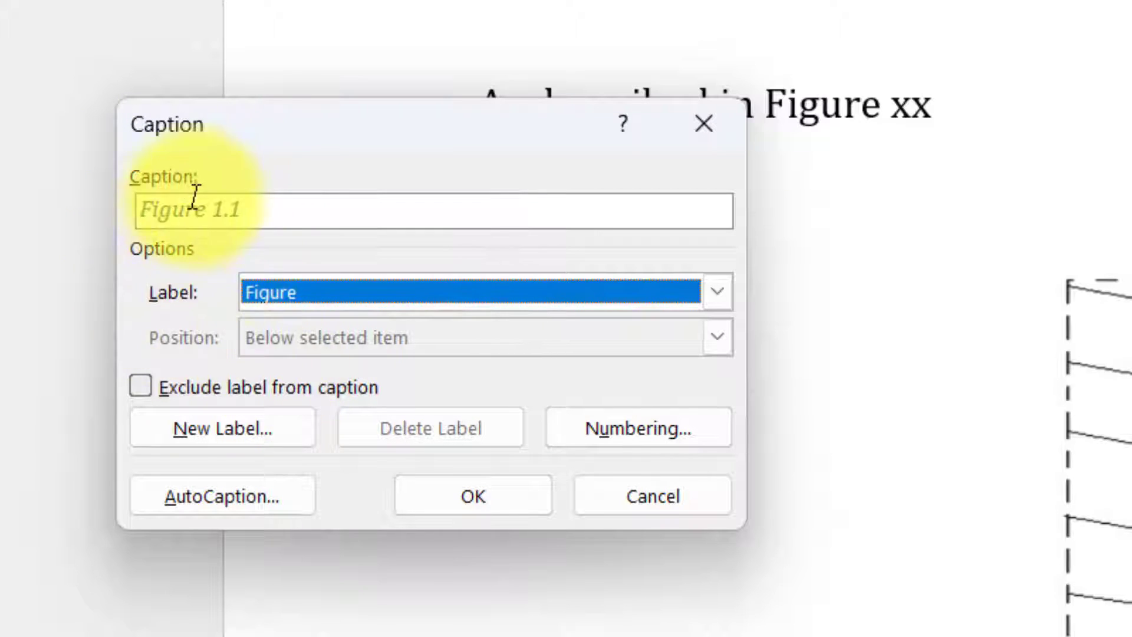
pyautogui.click(140, 386)
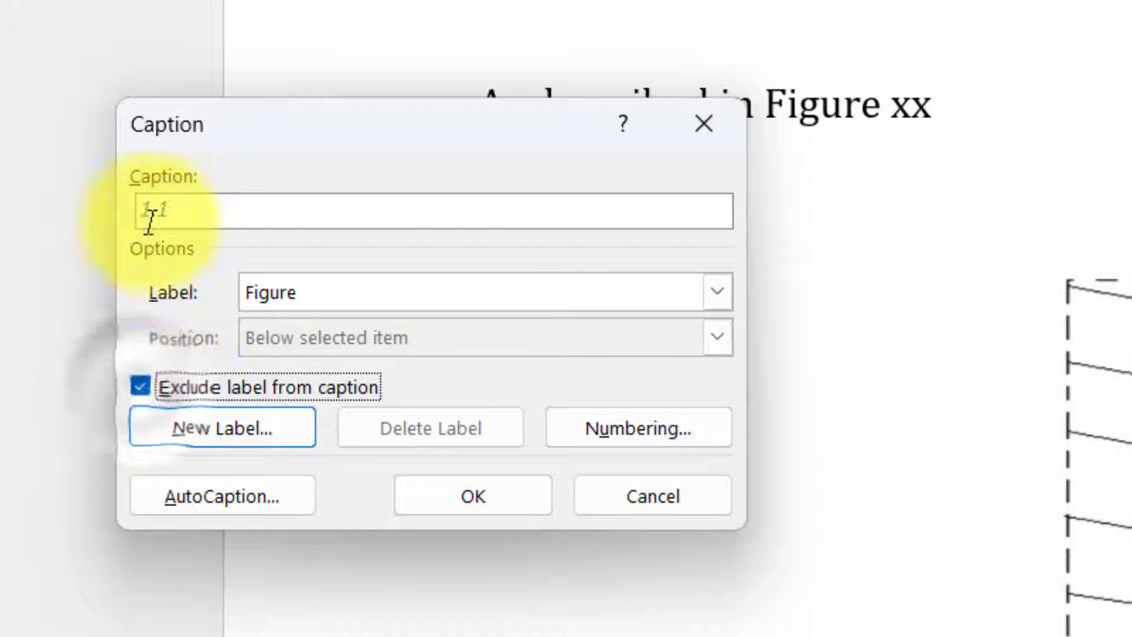
pyautogui.press('space')
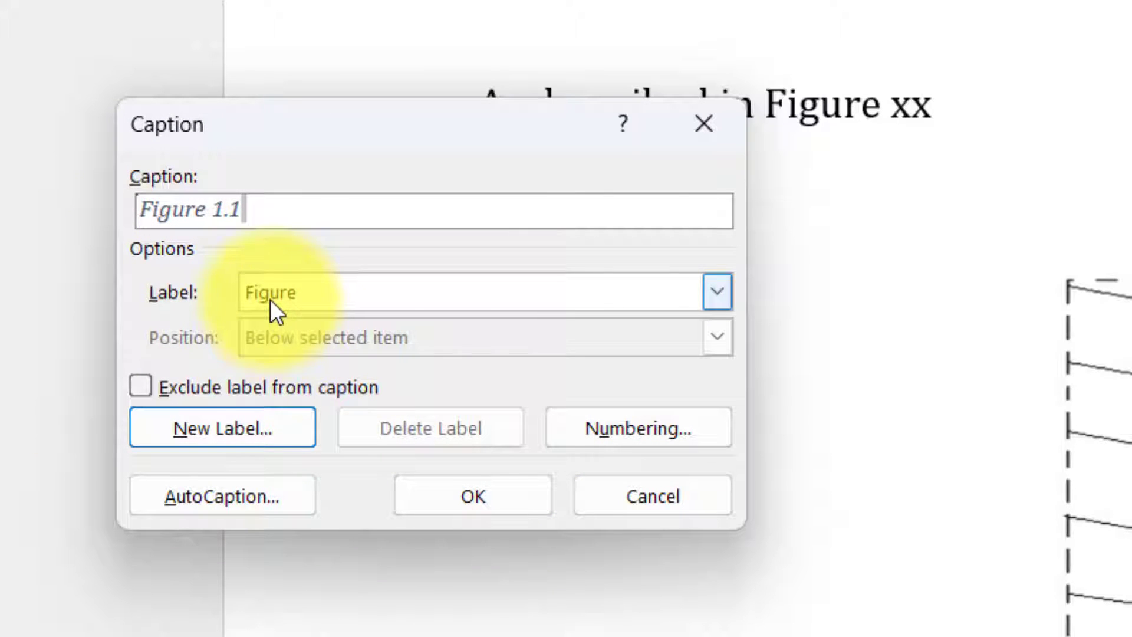
# Set the caption numbering format to 1, 2, 3, … and exclude the chapter number.
pyautogui.click(604, 426)
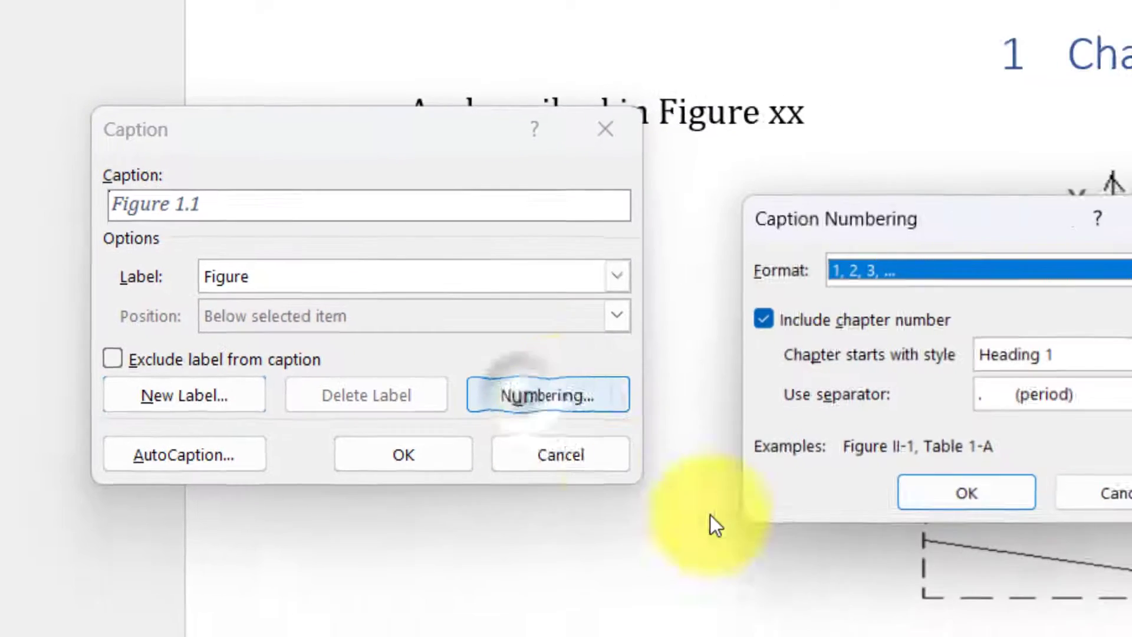
pyautogui.moveTo(808, 222); pyautogui.dragTo(625, 241)
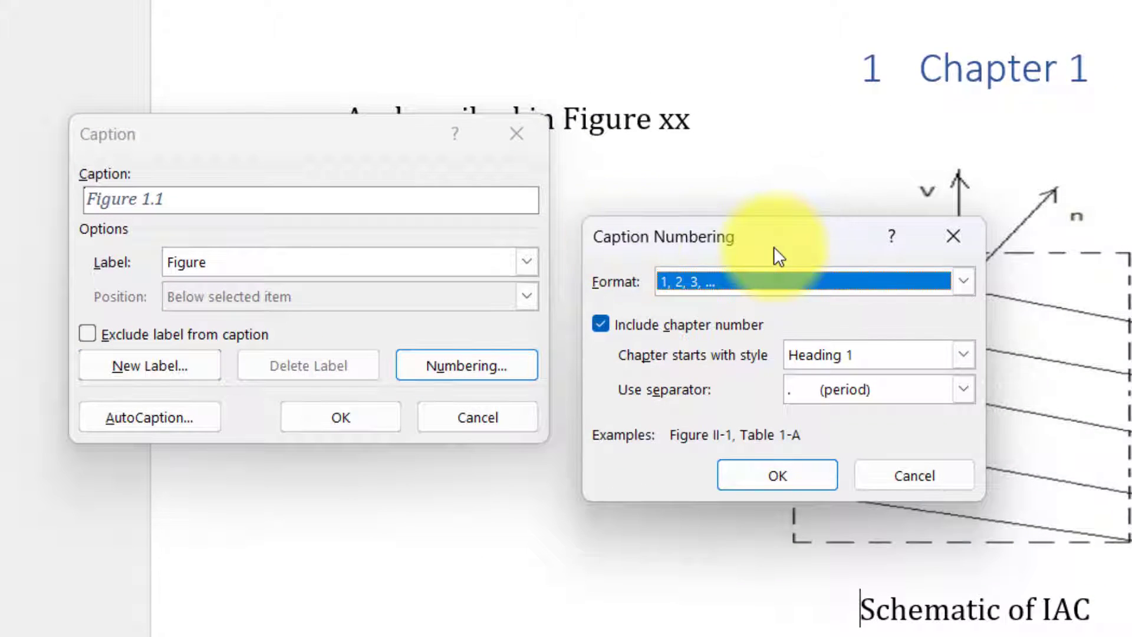
pyautogui.click(694, 284)
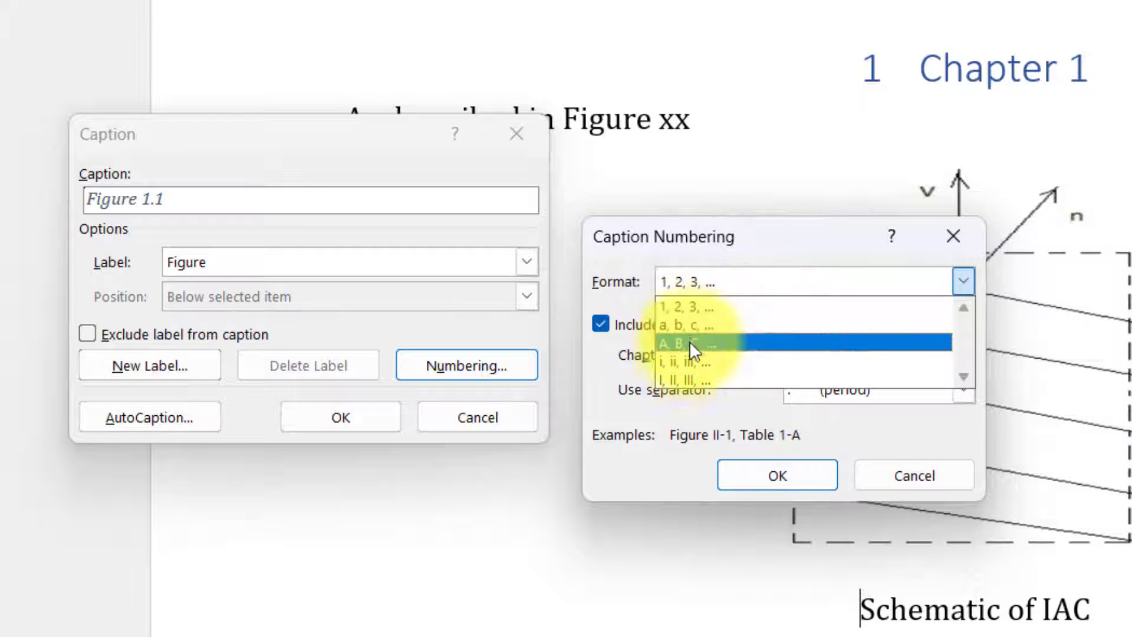
pyautogui.click(688, 306)
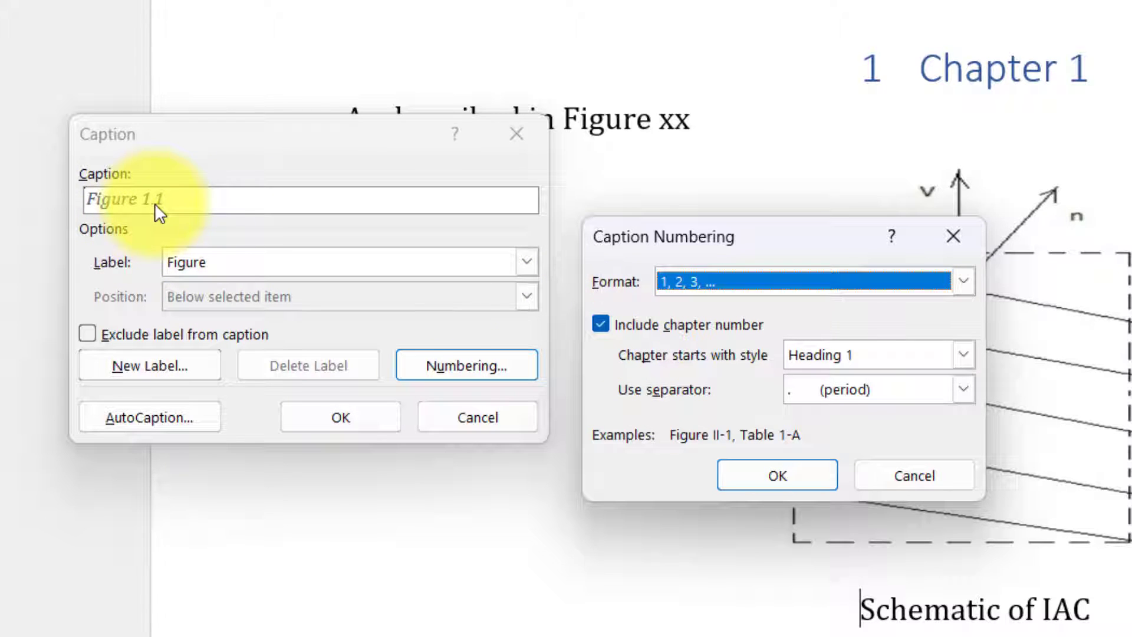
pyautogui.click(603, 324)
pyautogui.press('Return')
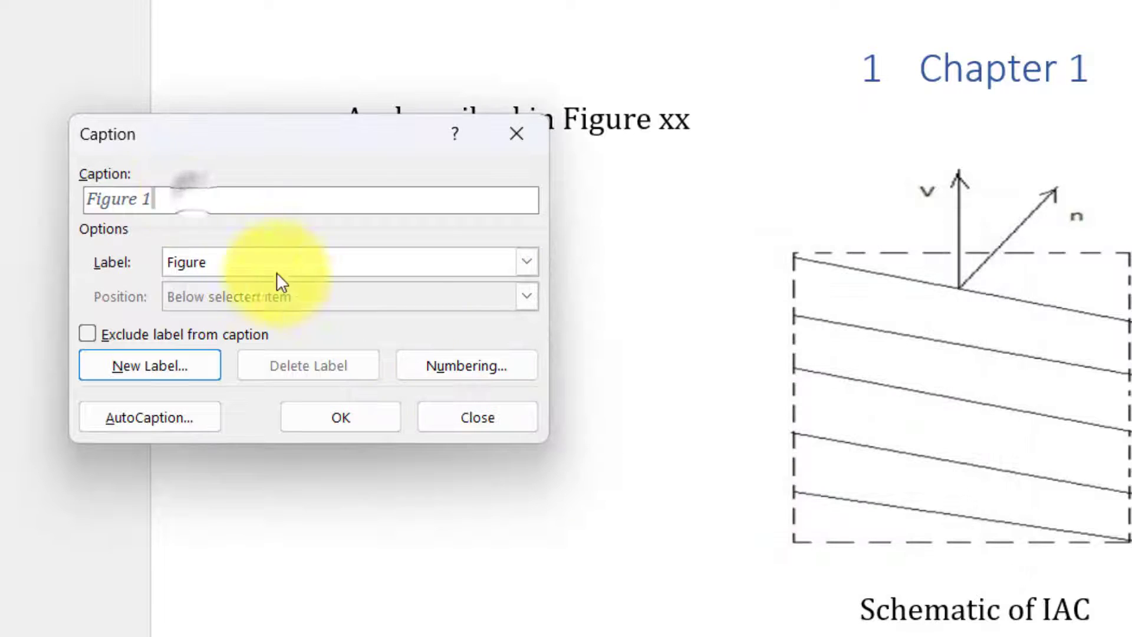
# Include the chapter number in the caption numbering, with chapters starting at Heading 1 and a period as separator.
pyautogui.click(451, 368)
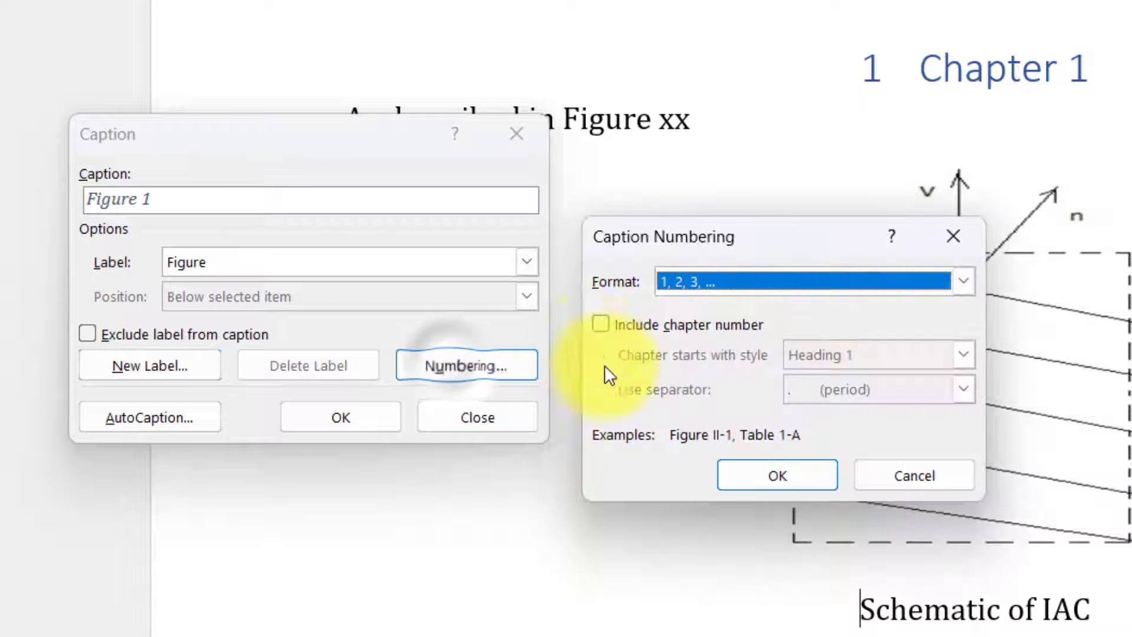
pyautogui.click(601, 325)
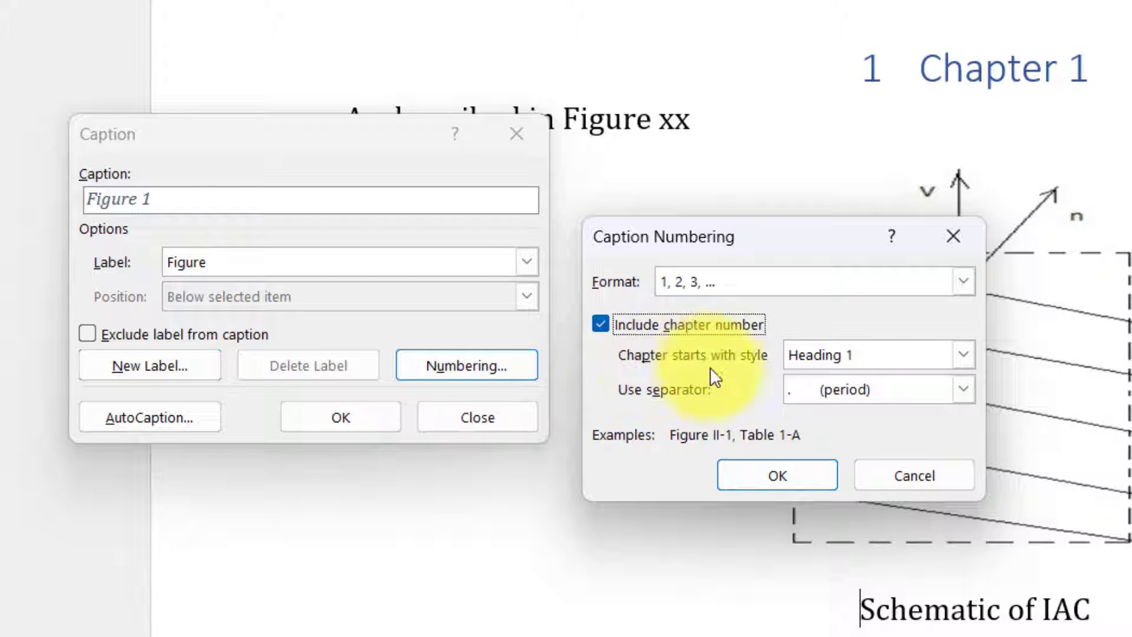
pyautogui.click(875, 354)
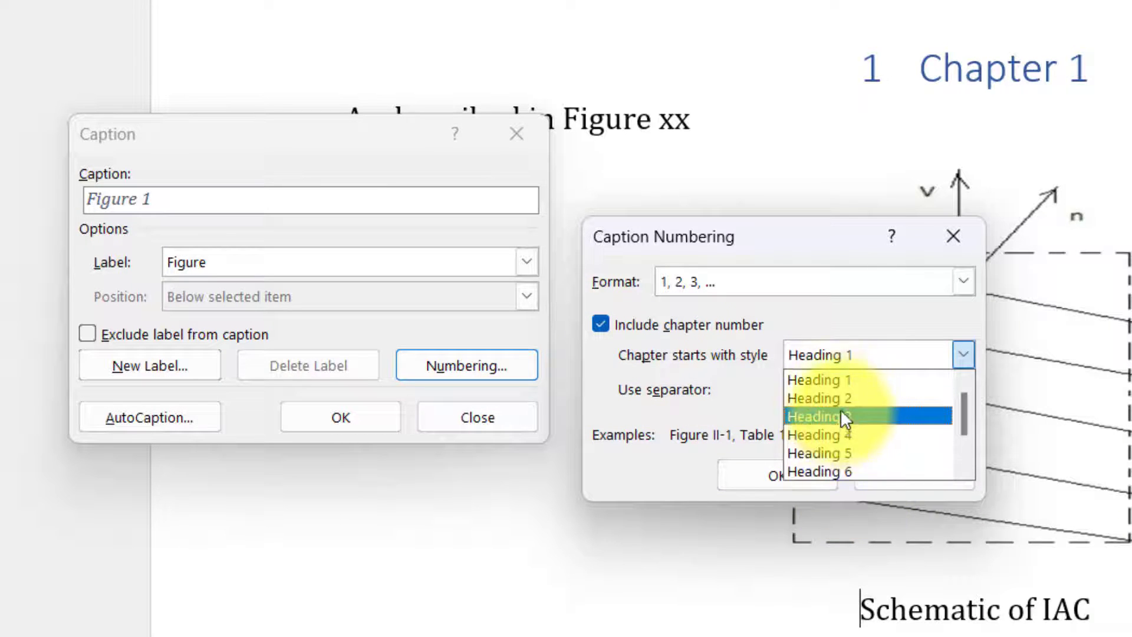
pyautogui.click(845, 380)
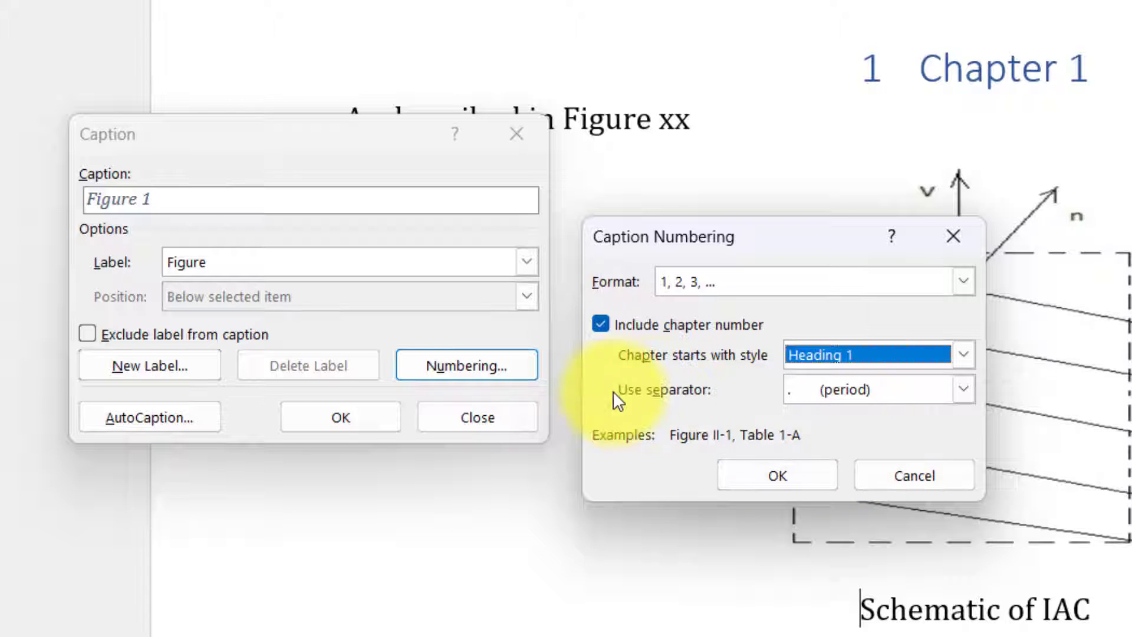
pyautogui.click(870, 392)
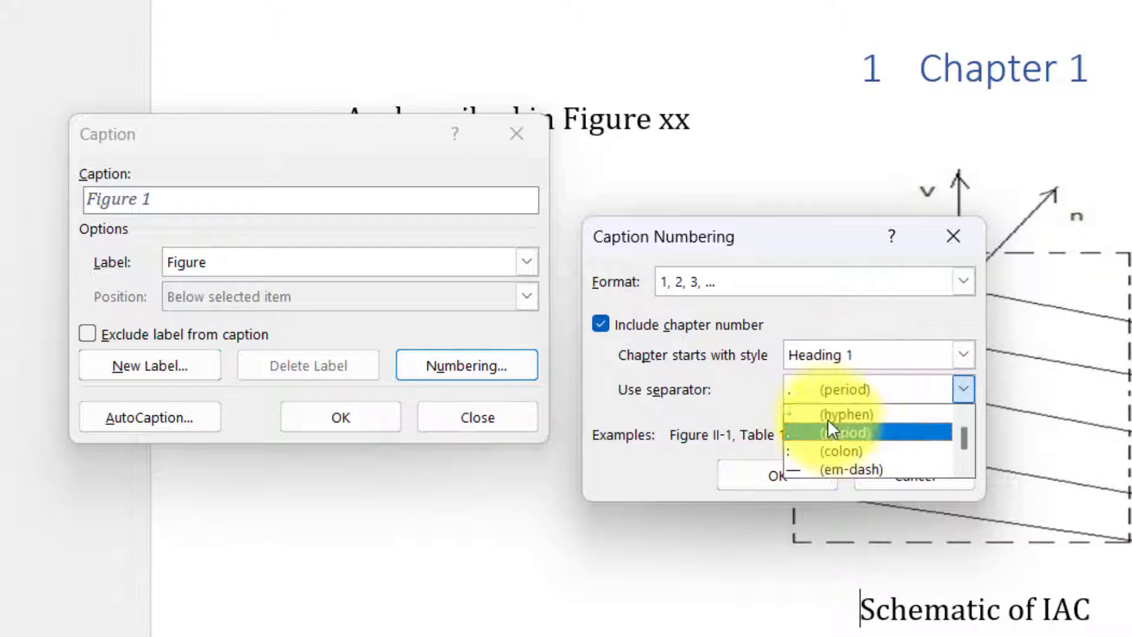
pyautogui.scroll(-1, 837, 470)
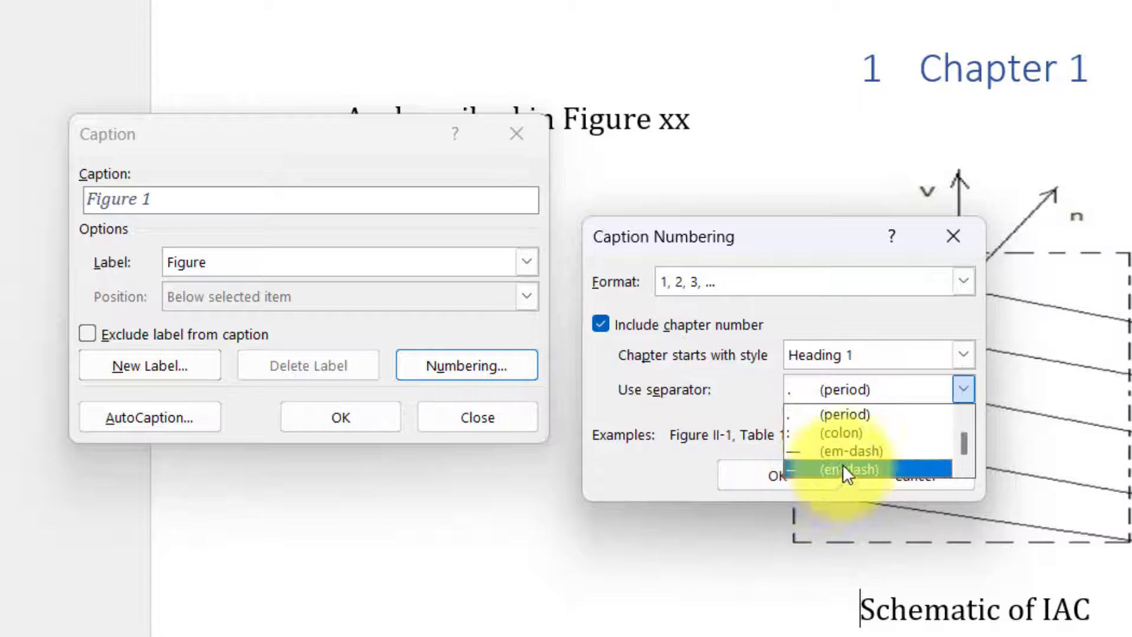
pyautogui.scroll(1, 840, 446)
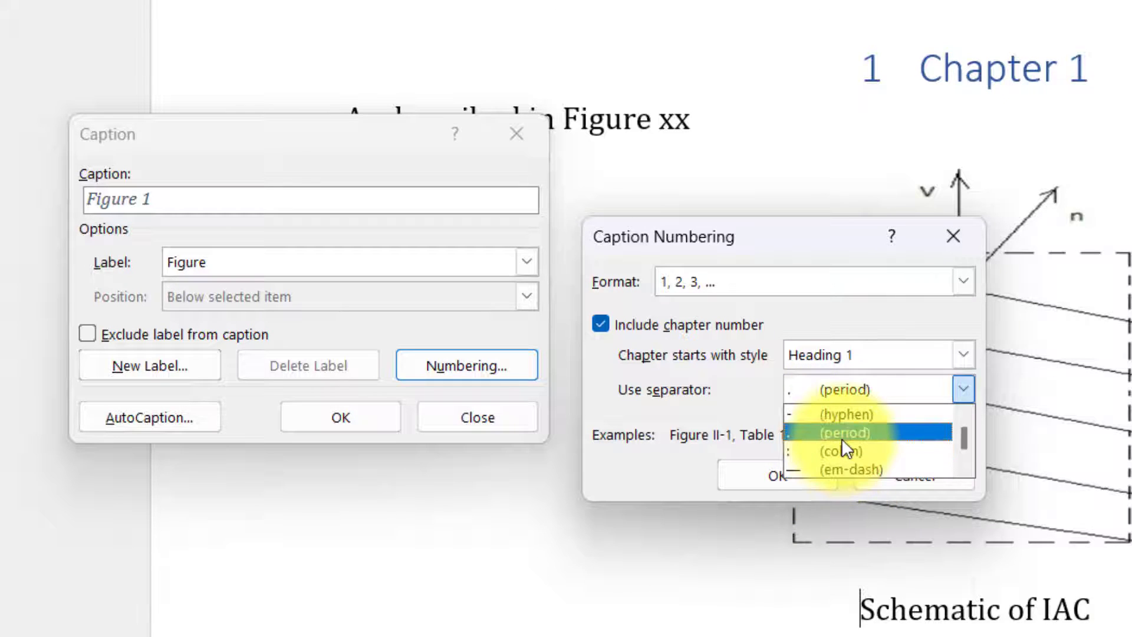
pyautogui.click(840, 438)
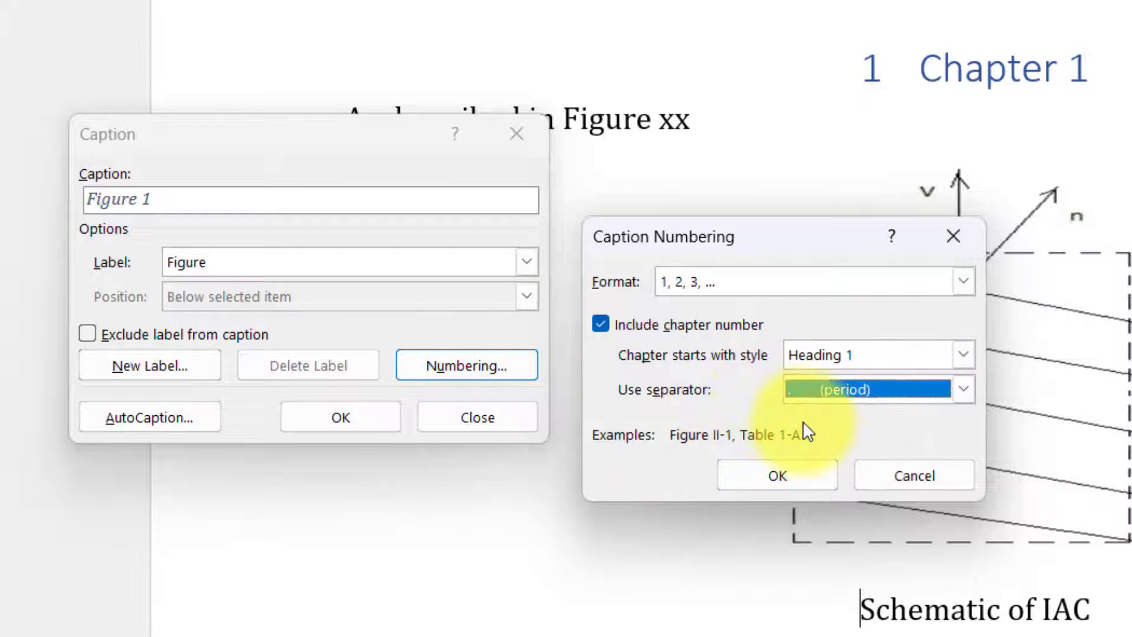
pyautogui.click(777, 476)
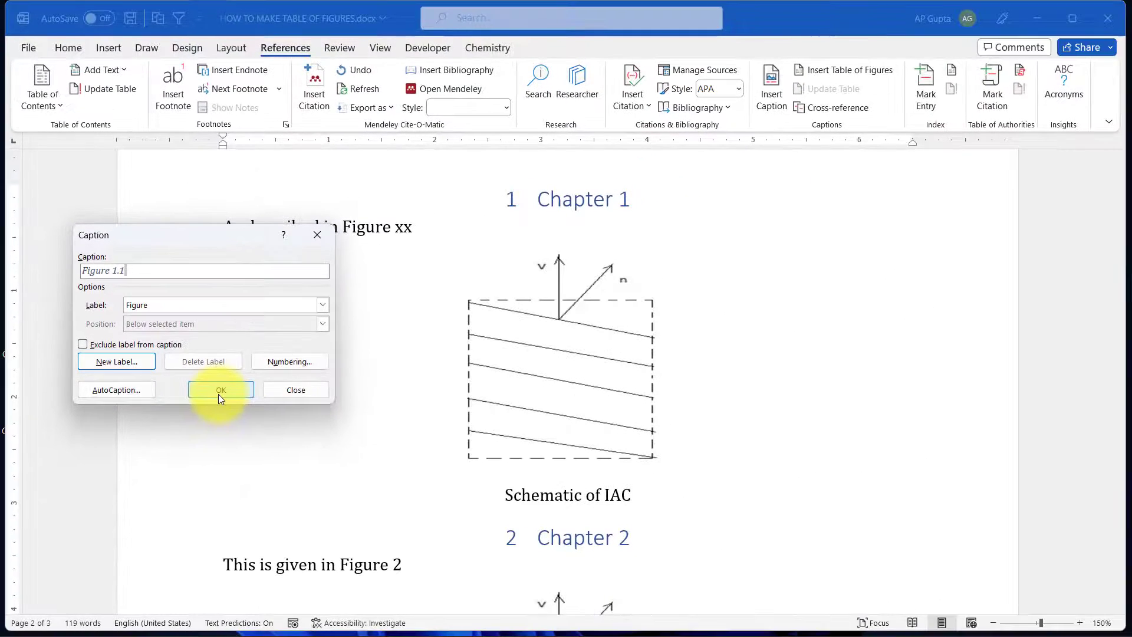
# Insert the Figure 1.1 caption in front of "Schematic of IAC" and add a colon after its number.
pyautogui.click(279, 407)
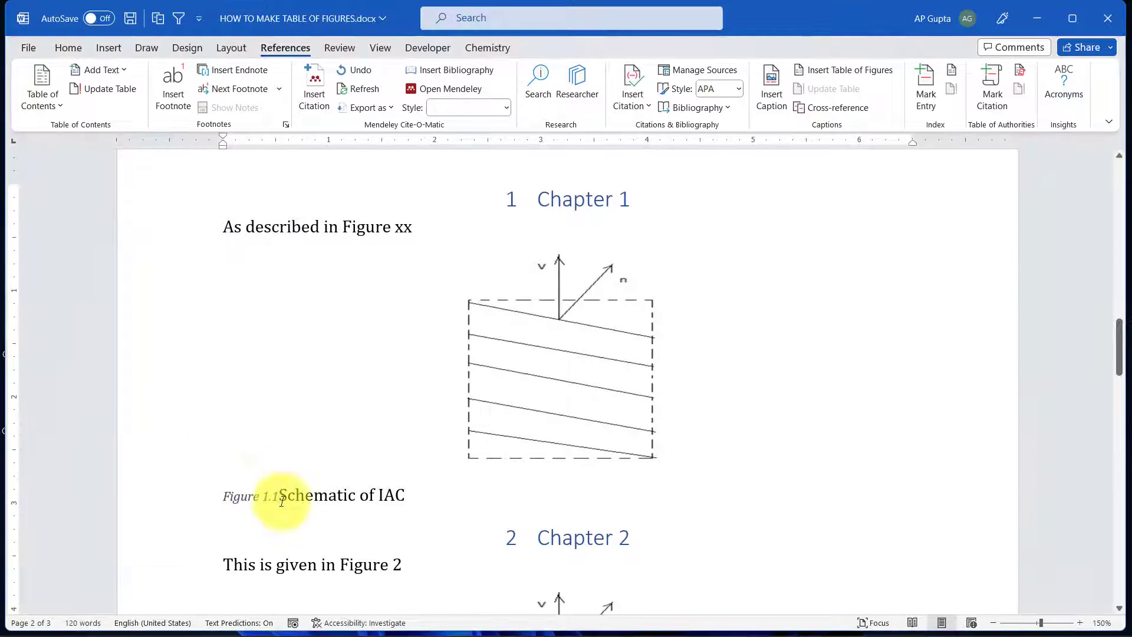
pyautogui.moveTo(275, 498); pyautogui.dragTo(224, 498)
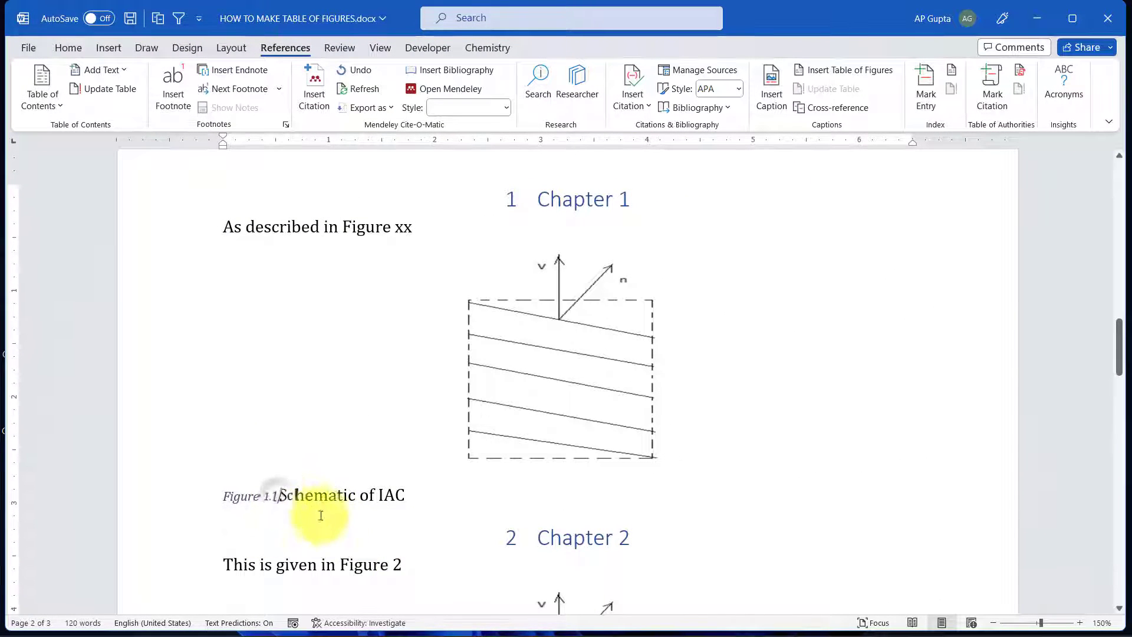
pyautogui.write(':')
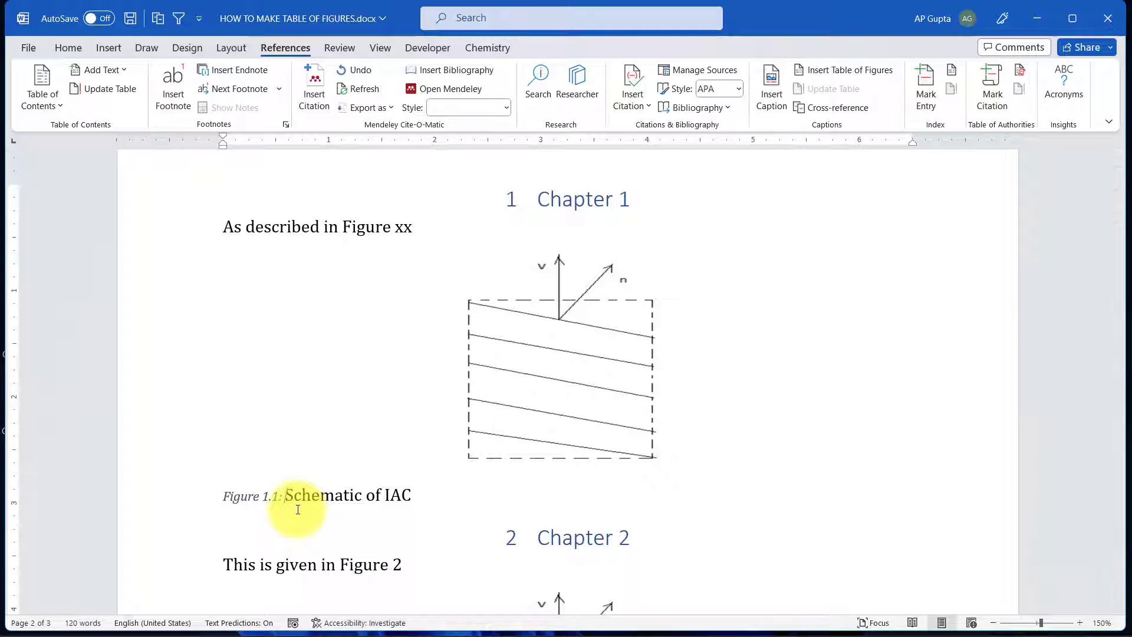
# Copy the formatting of the text "Schematic of IAC" onto "Figure 1.1:" and center the caption line.
pyautogui.click(69, 48)
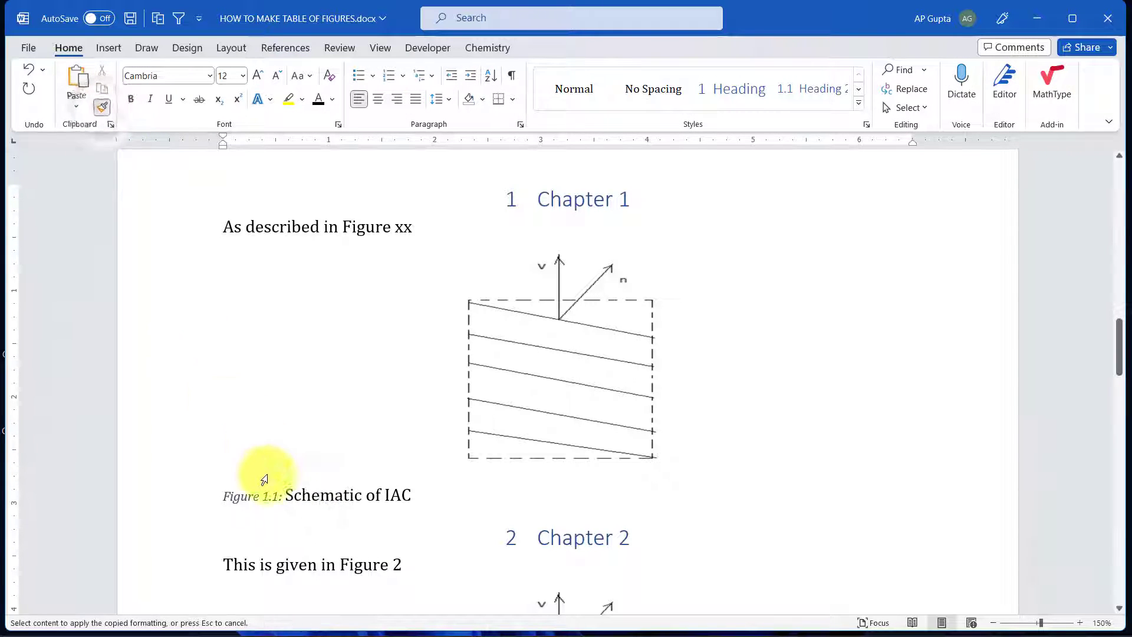
pyautogui.moveTo(267, 494); pyautogui.dragTo(325, 494)
pyautogui.hotkey('ctrl', 'e')
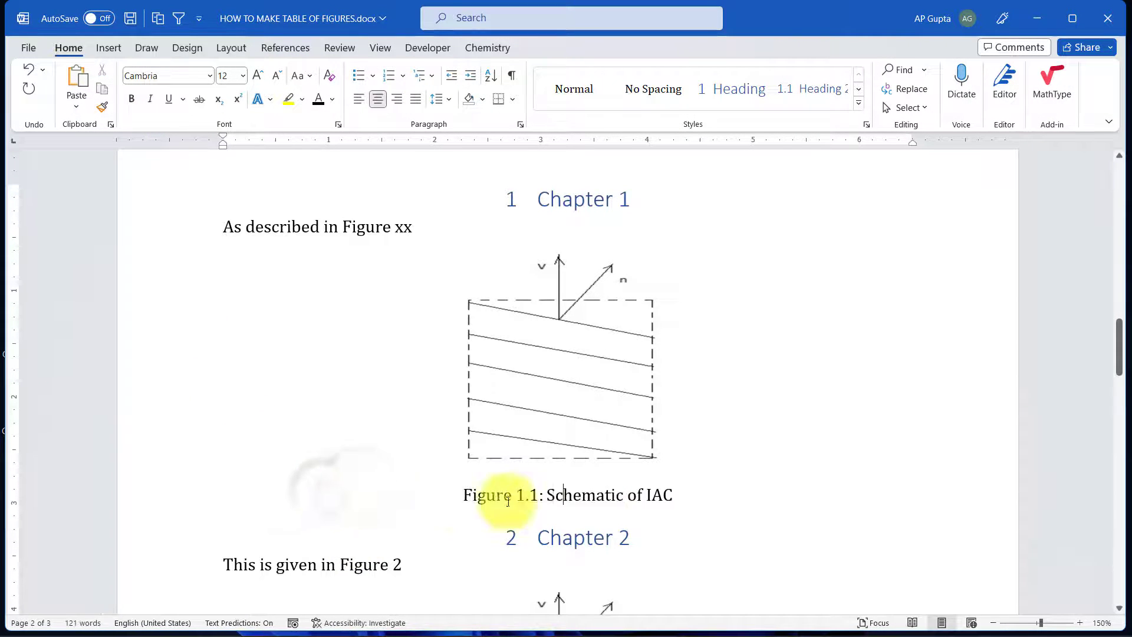
# Update the Caption style to match the formatting of the "Figure 1.1: Schematic of IAC" line.
pyautogui.tripleClick(542, 495)
pyautogui.click(858, 102)
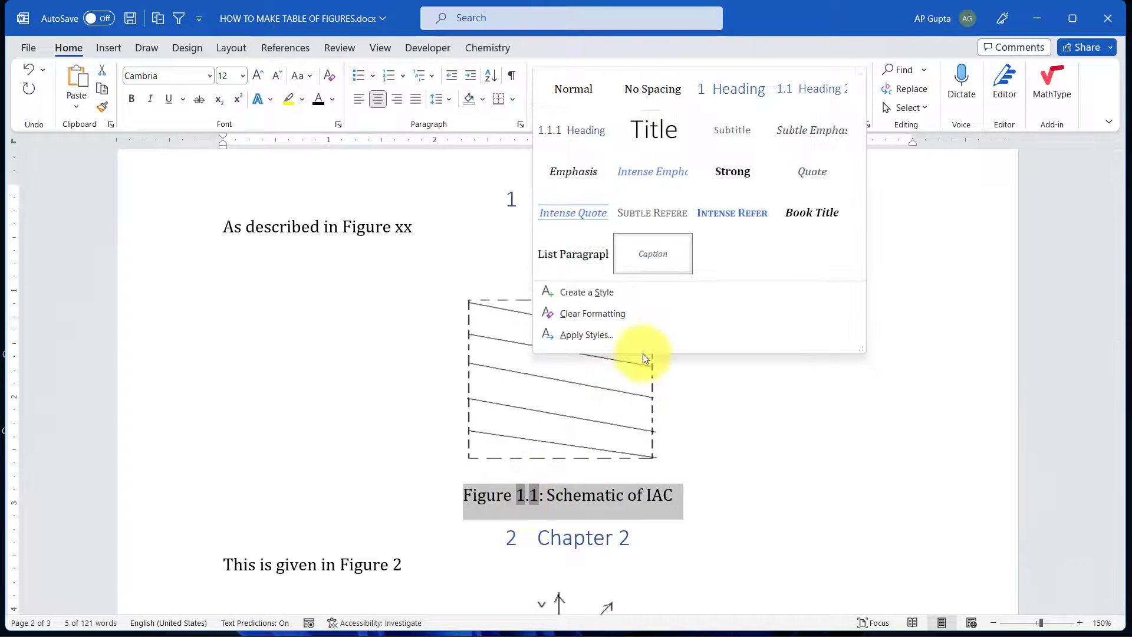
pyautogui.click(538, 613)
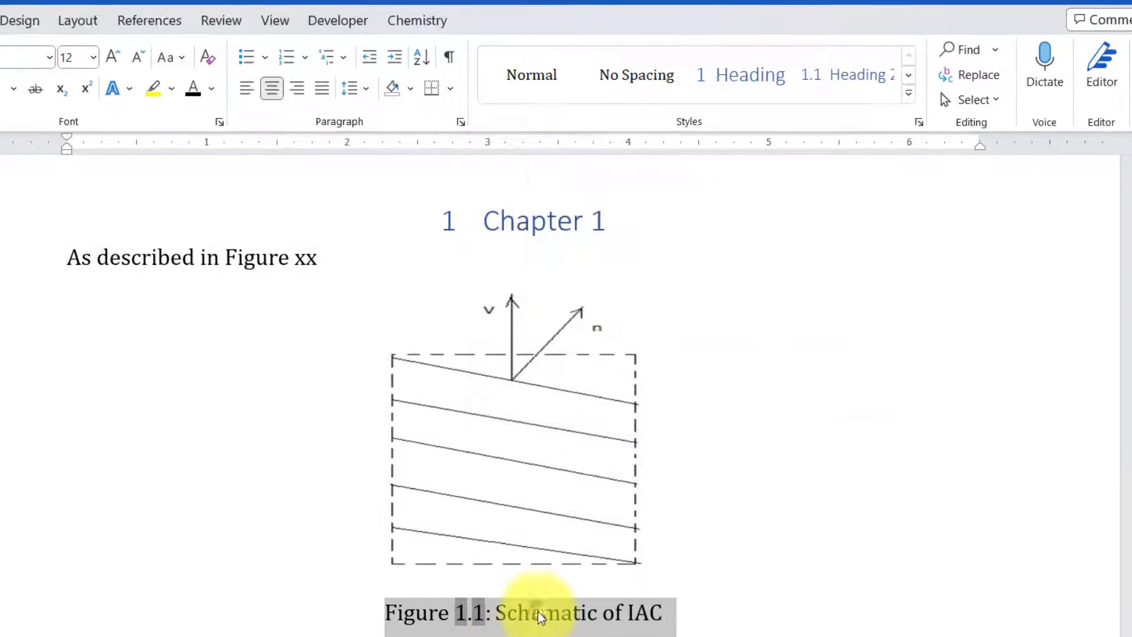
pyautogui.click(538, 614)
pyautogui.tripleClick(538, 614)
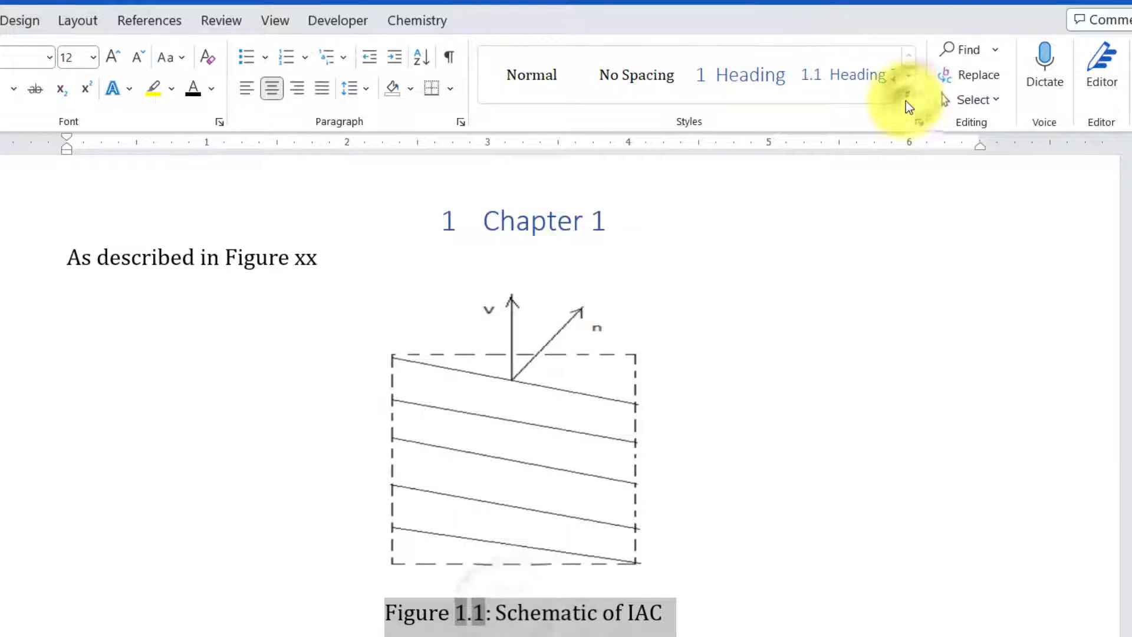
pyautogui.click(907, 94)
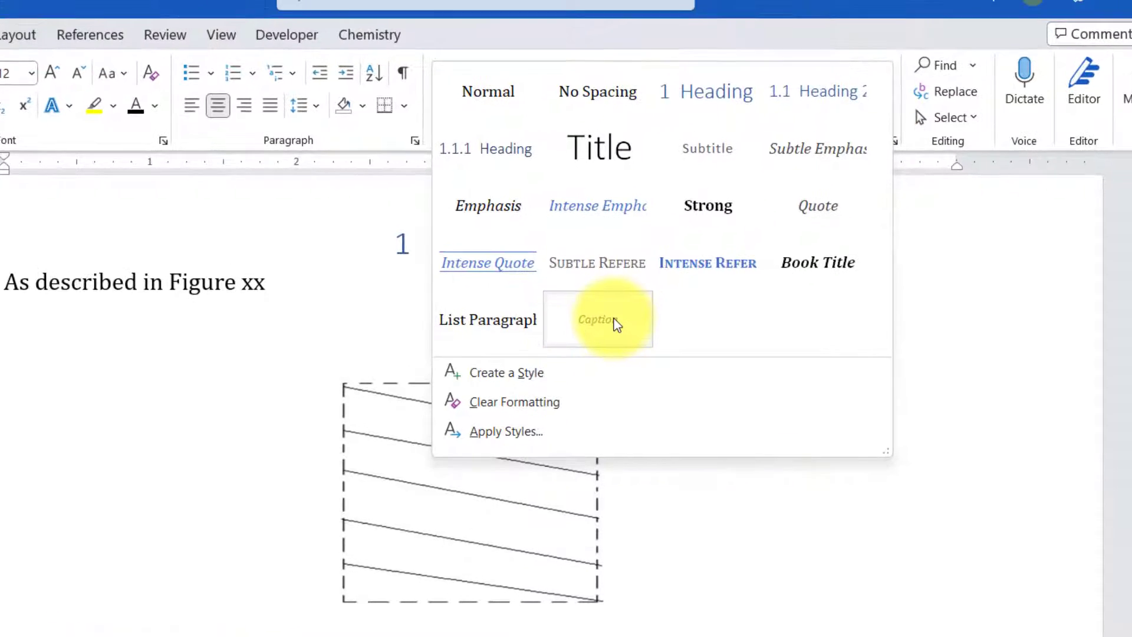
pyautogui.rightClick(616, 325)
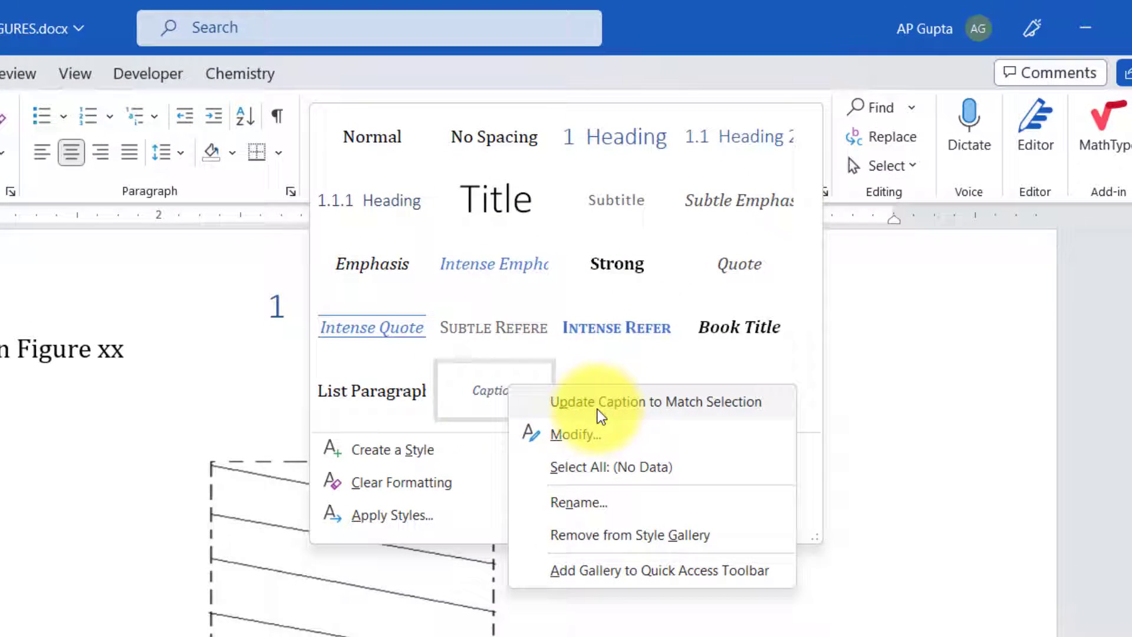
pyautogui.click(599, 407)
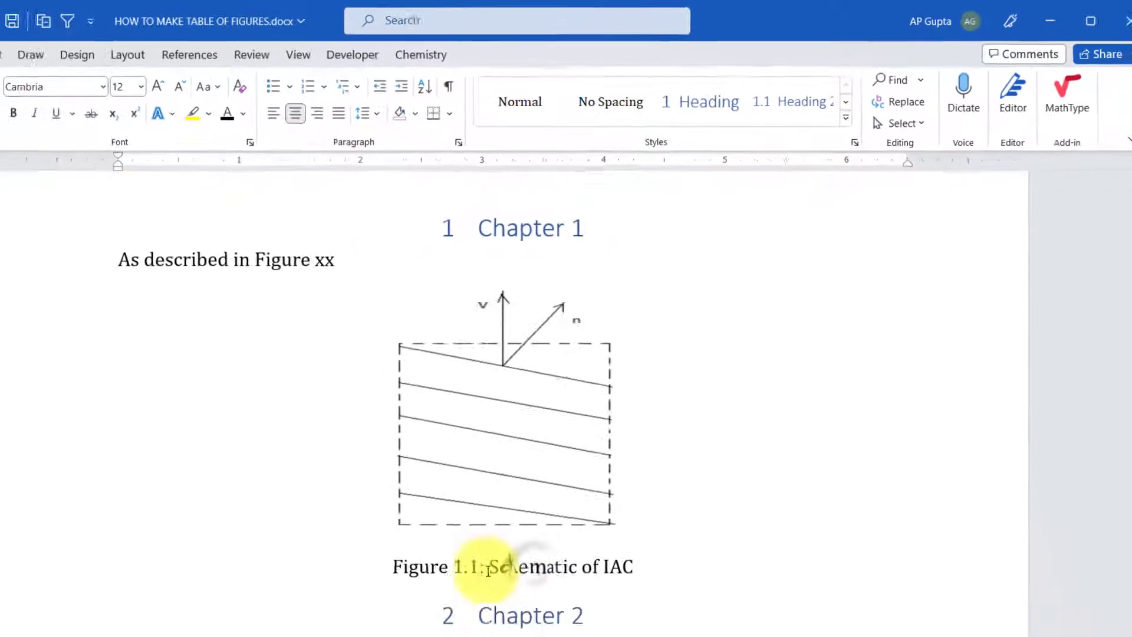
pyautogui.moveTo(398, 567); pyautogui.dragTo(638, 567)
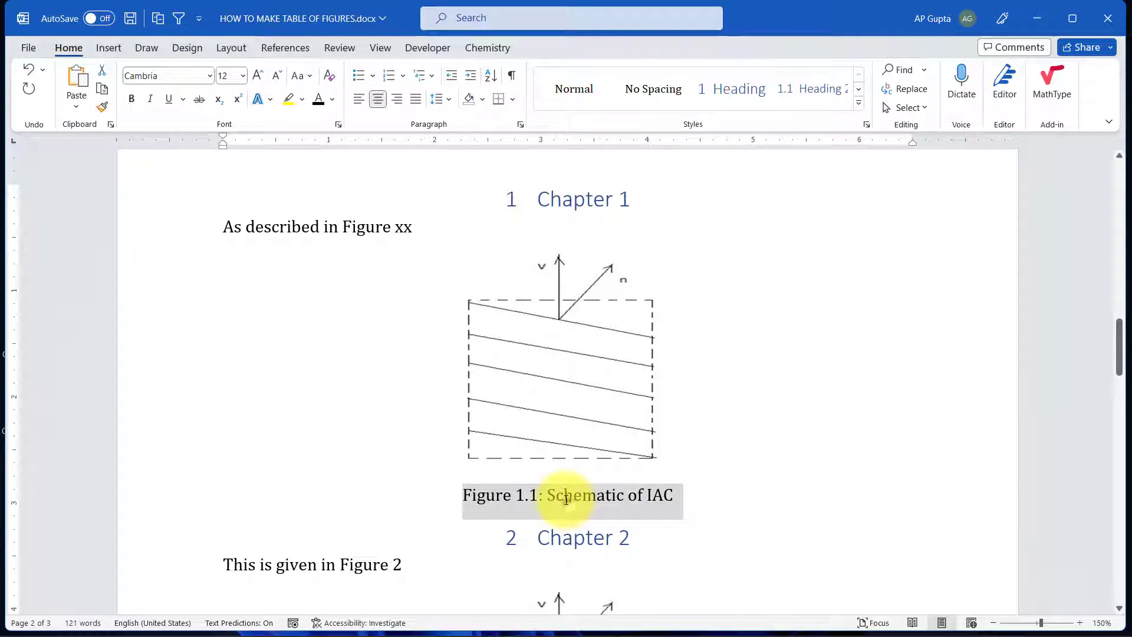
pyautogui.click(566, 500)
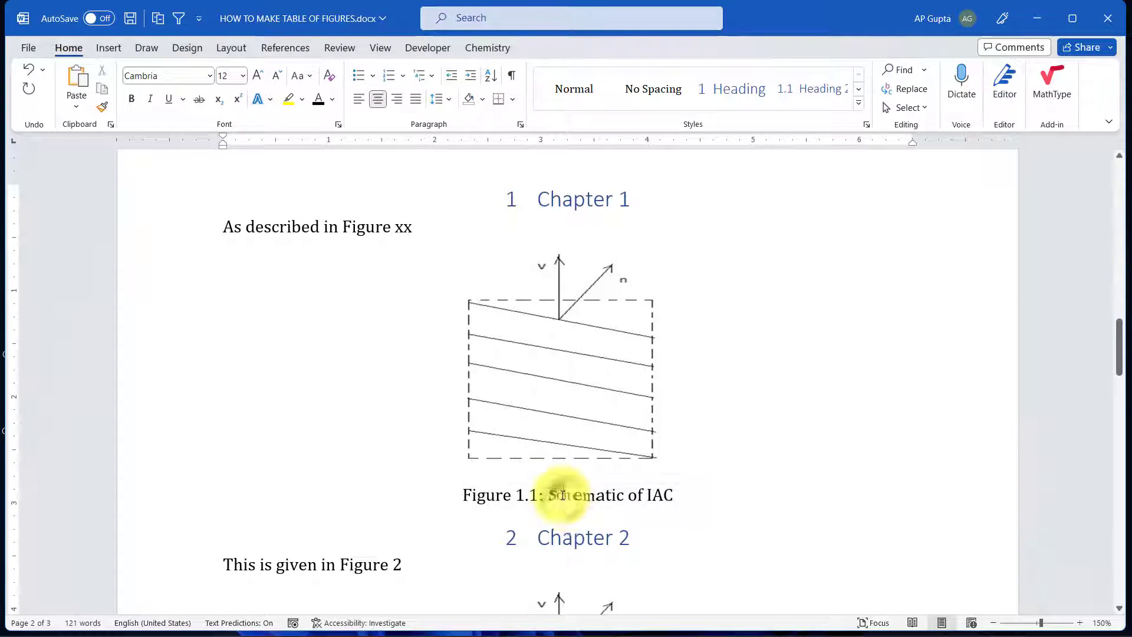
pyautogui.scroll(-5, 561, 495)
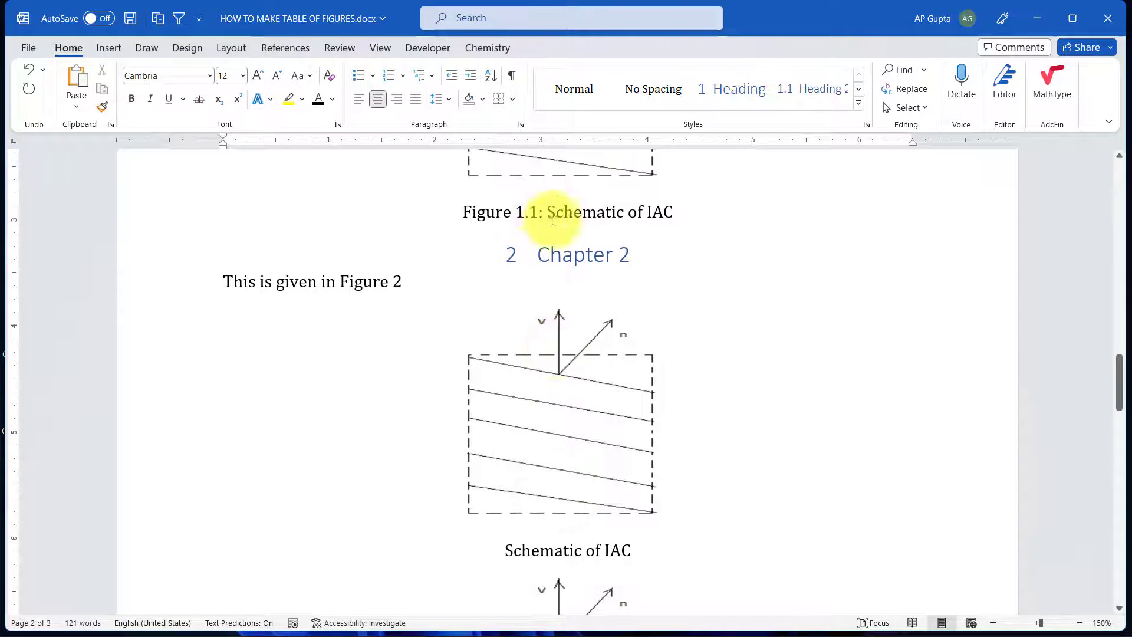
pyautogui.scroll(7, 462, 576)
pyautogui.scroll(-2, 480, 531)
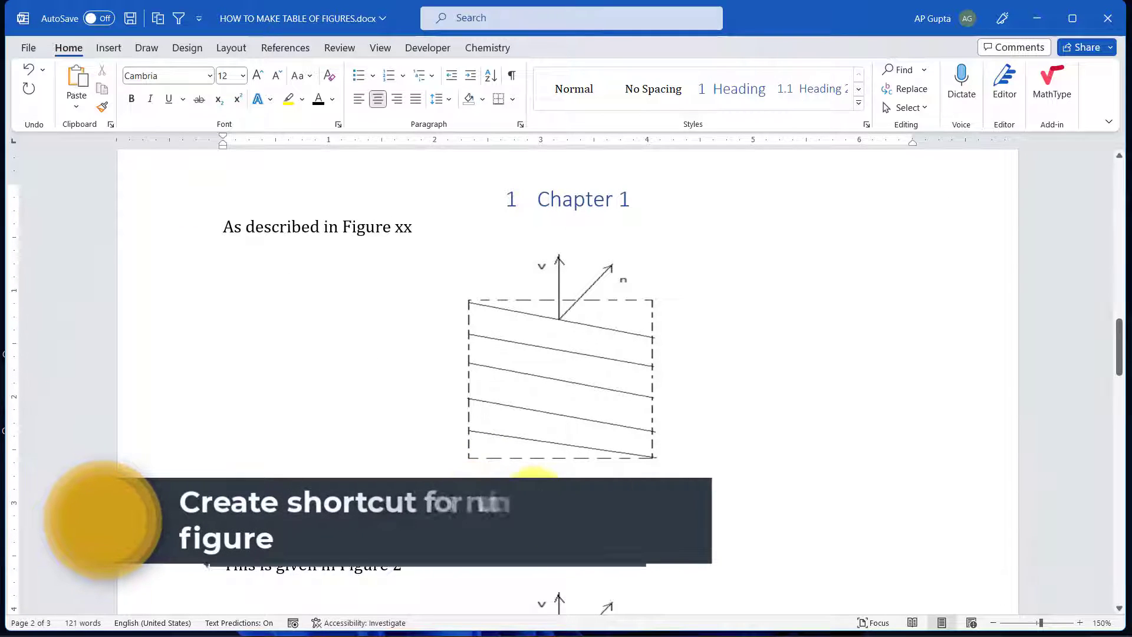
pyautogui.tripleClick(537, 499)
pyautogui.click(566, 500)
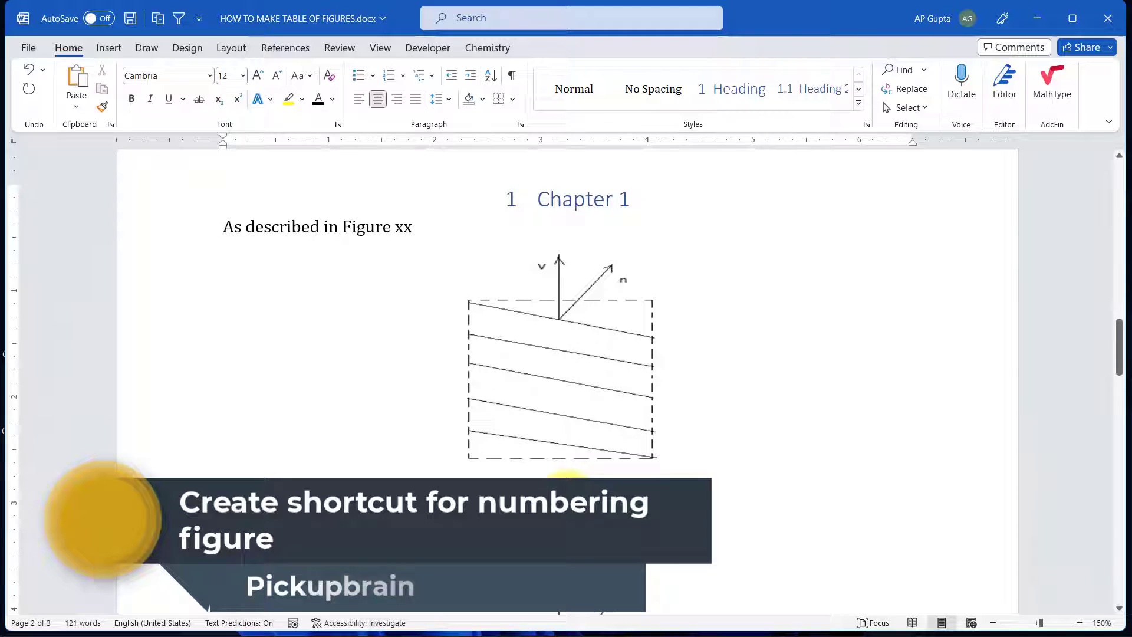
pyautogui.scroll(-5, 469, 510)
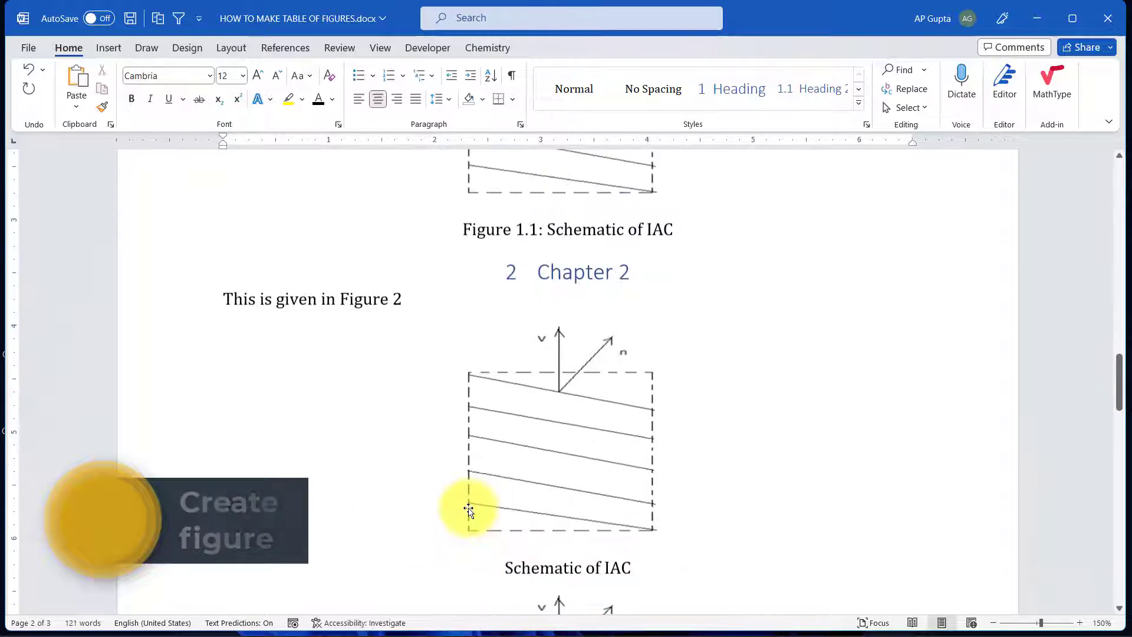
# Insert a chapter-based figure label in front of "Schematic of IAC" in Chapter 2 using the AutoCorrect shortcut figcap1.
pyautogui.click(505, 552)
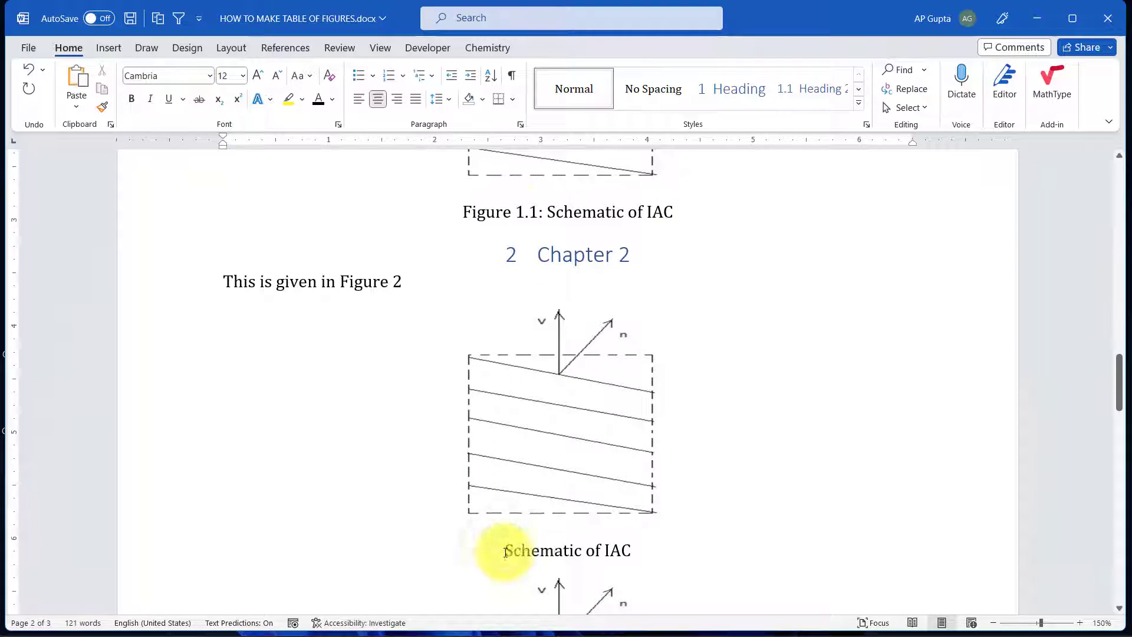
pyautogui.moveTo(464, 212); pyautogui.dragTo(536, 212)
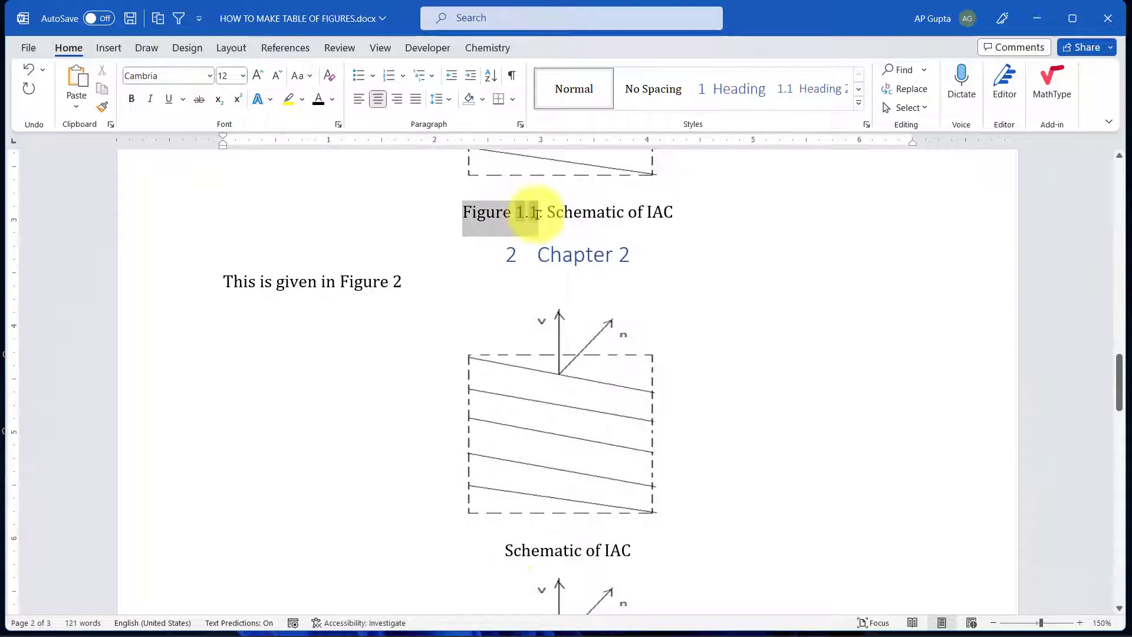
pyautogui.click(506, 549)
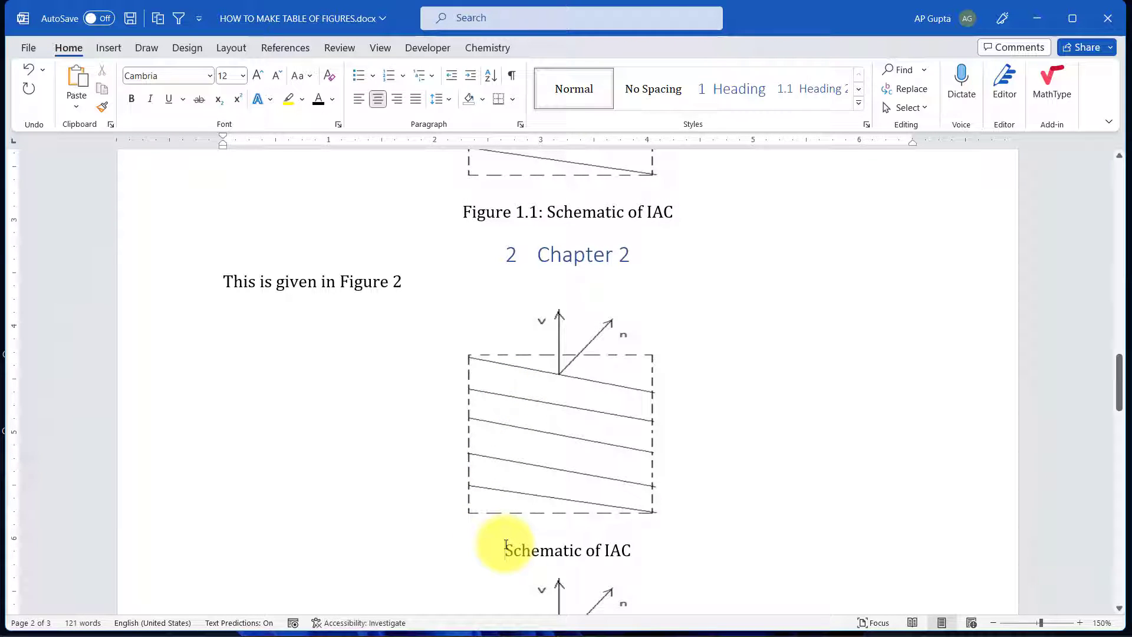
pyautogui.write('fig')
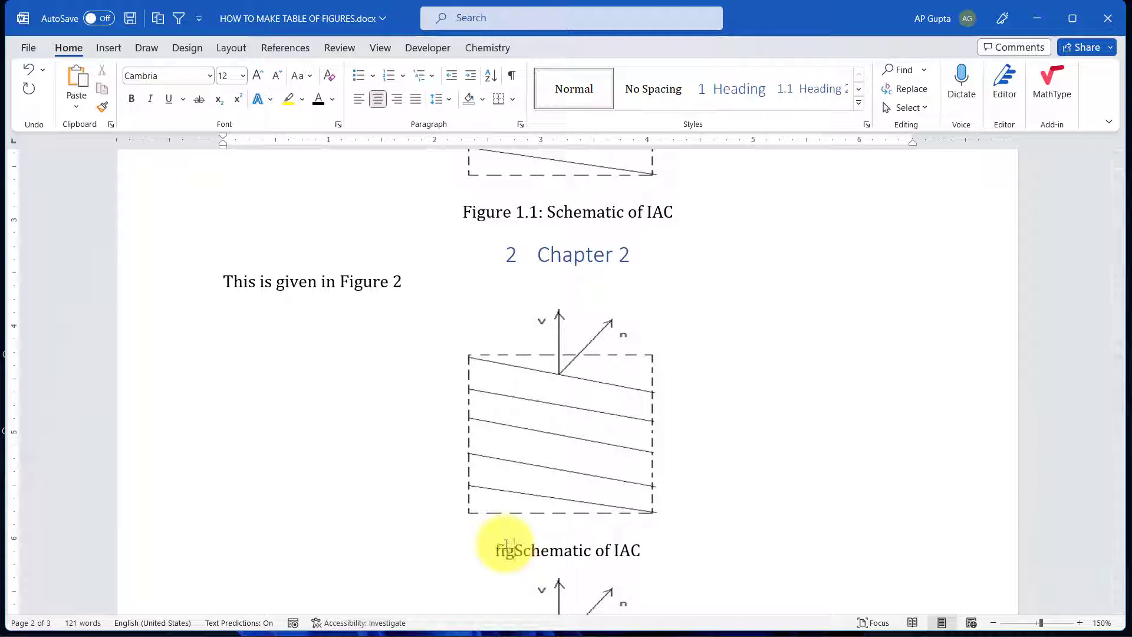
pyautogui.write('cap1')
pyautogui.press('Return')
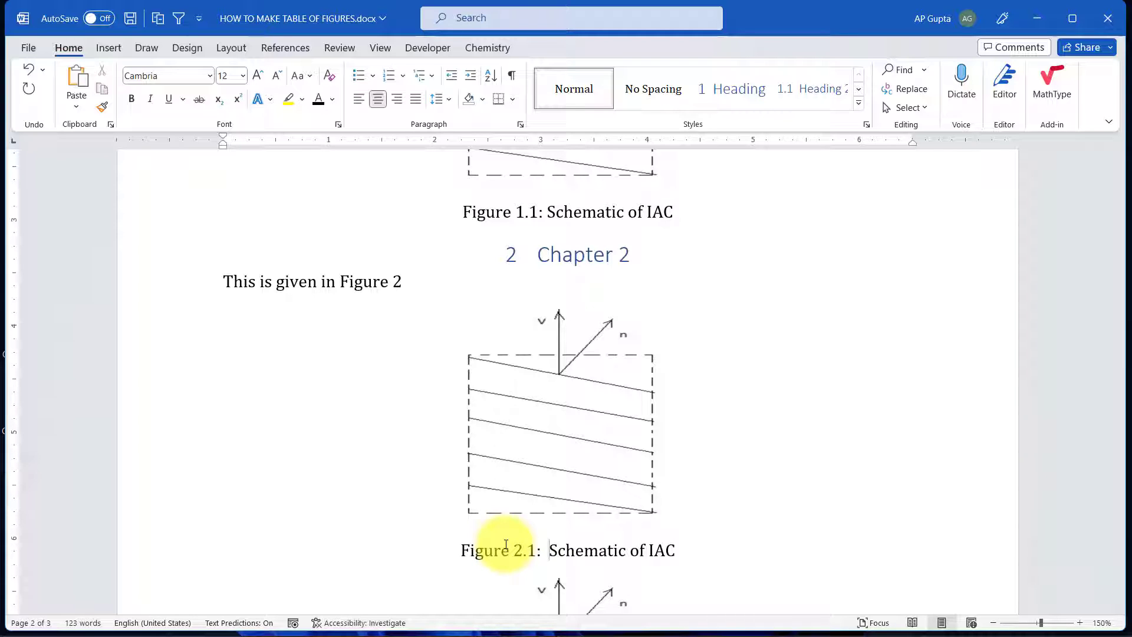
# Delete the "Figure 2.1:" label from the caption line in Chapter 2.
pyautogui.click(530, 259)
pyautogui.click(520, 549)
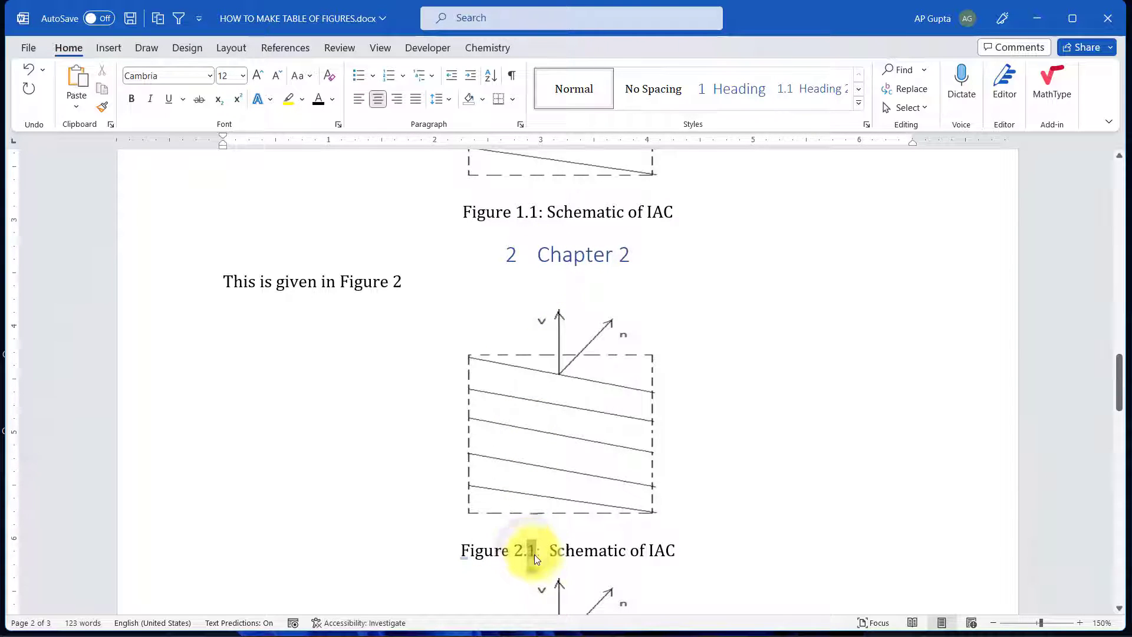
pyautogui.moveTo(534, 554); pyautogui.dragTo(466, 550)
pyautogui.press('Delete')
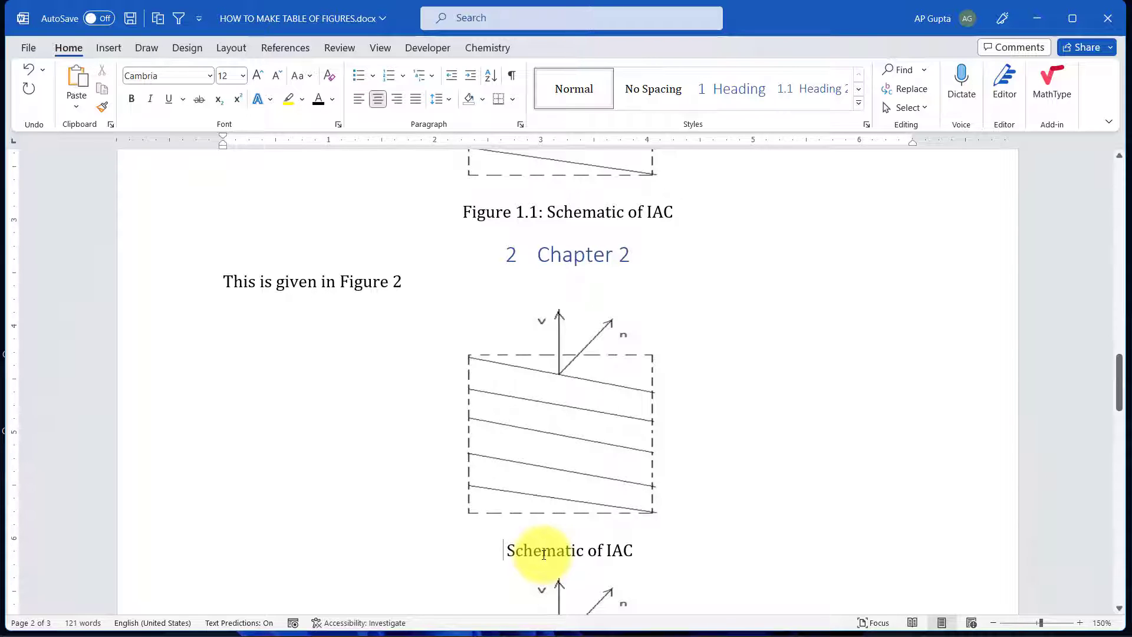
# Select "Figure 1.1" without its colon in the Chapter 1 caption and open the AutoCorrect options for it.
pyautogui.scroll(3, 535, 361)
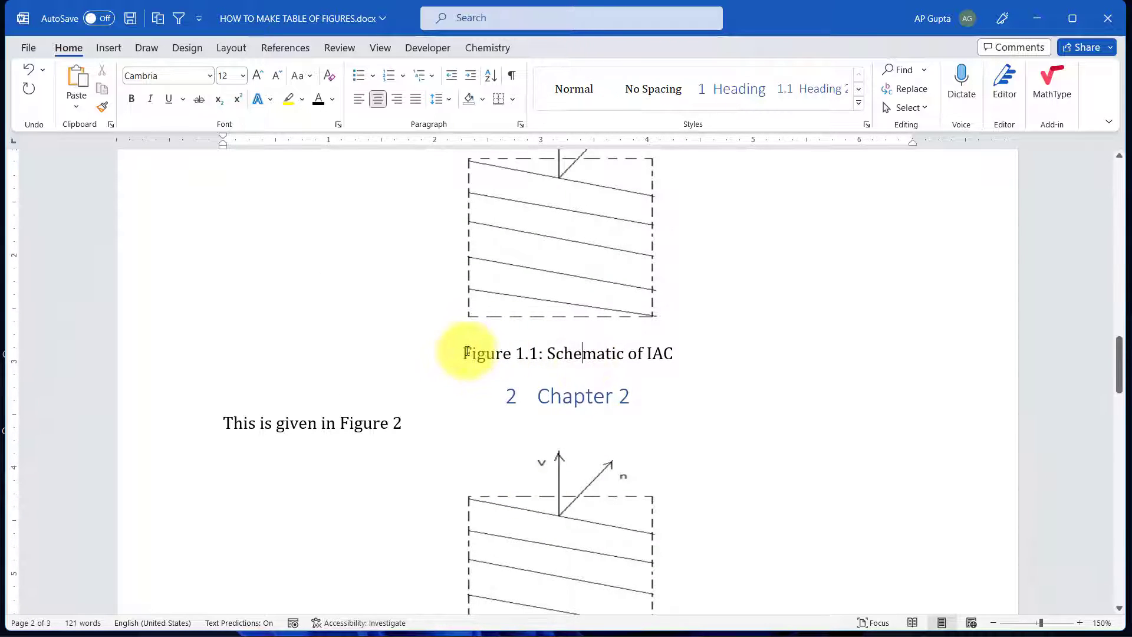
pyautogui.moveTo(465, 352); pyautogui.dragTo(538, 356)
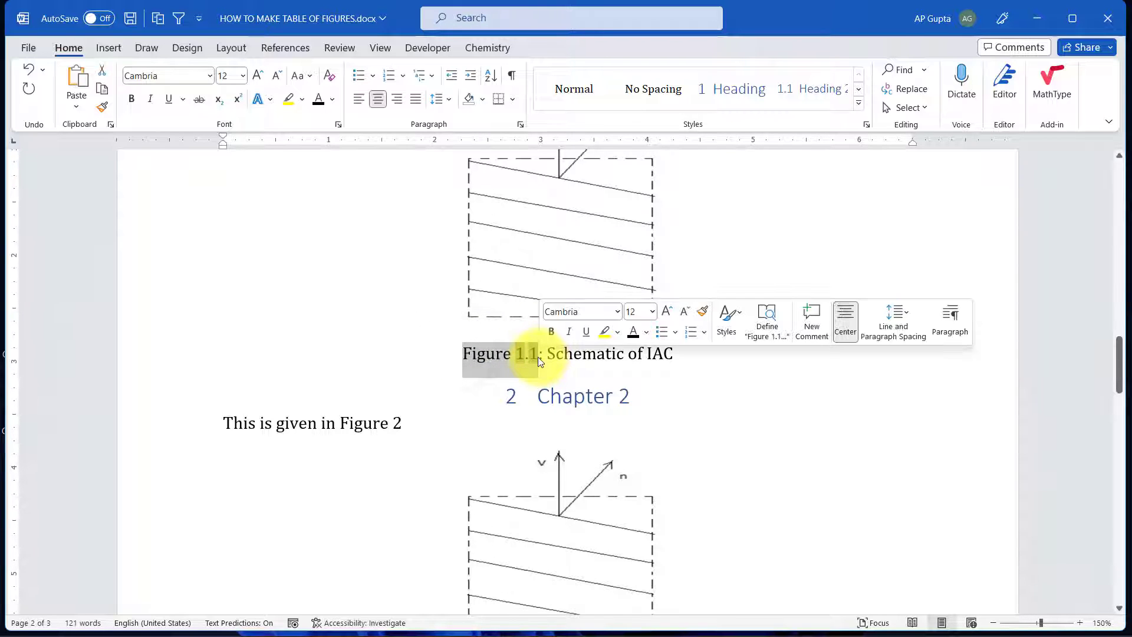
pyautogui.moveTo(468, 356); pyautogui.dragTo(537, 357)
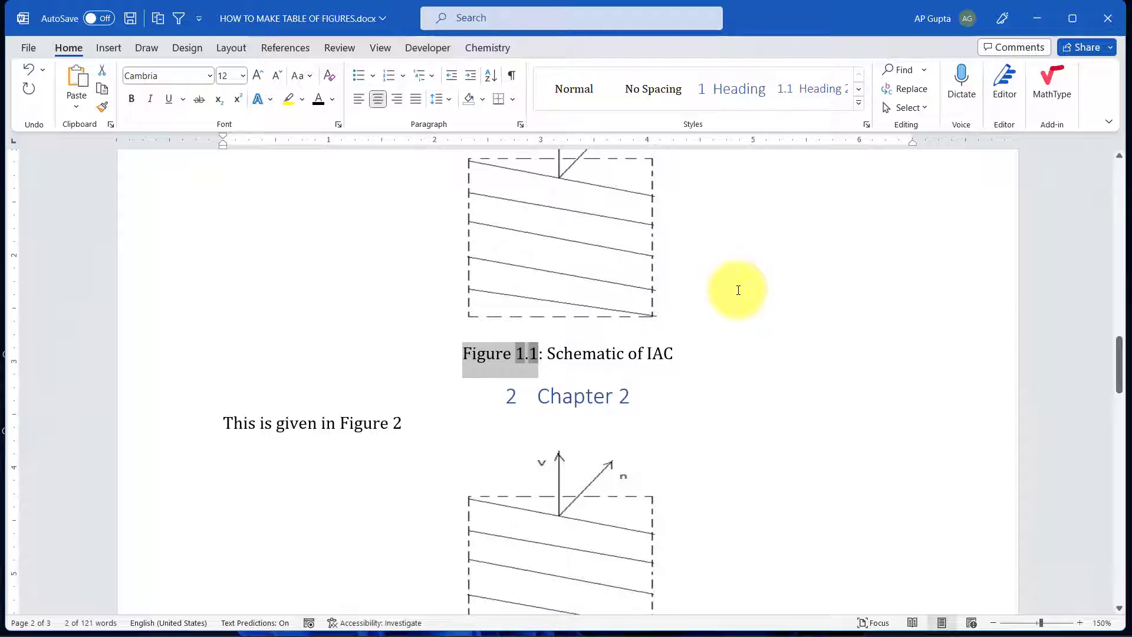
pyautogui.click(28, 49)
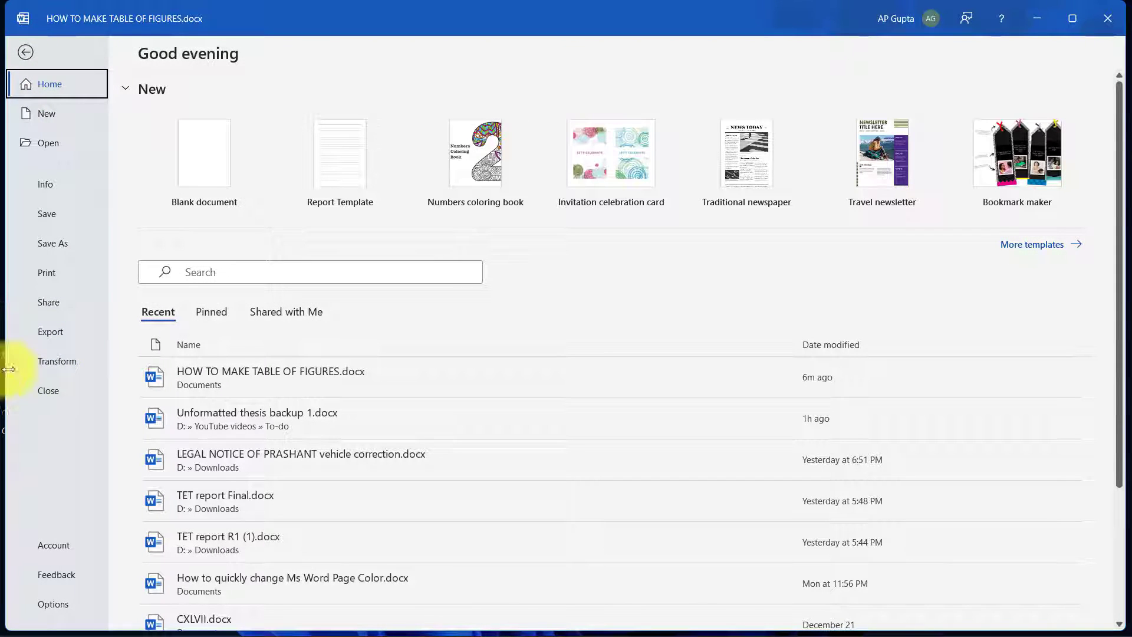
pyautogui.click(52, 603)
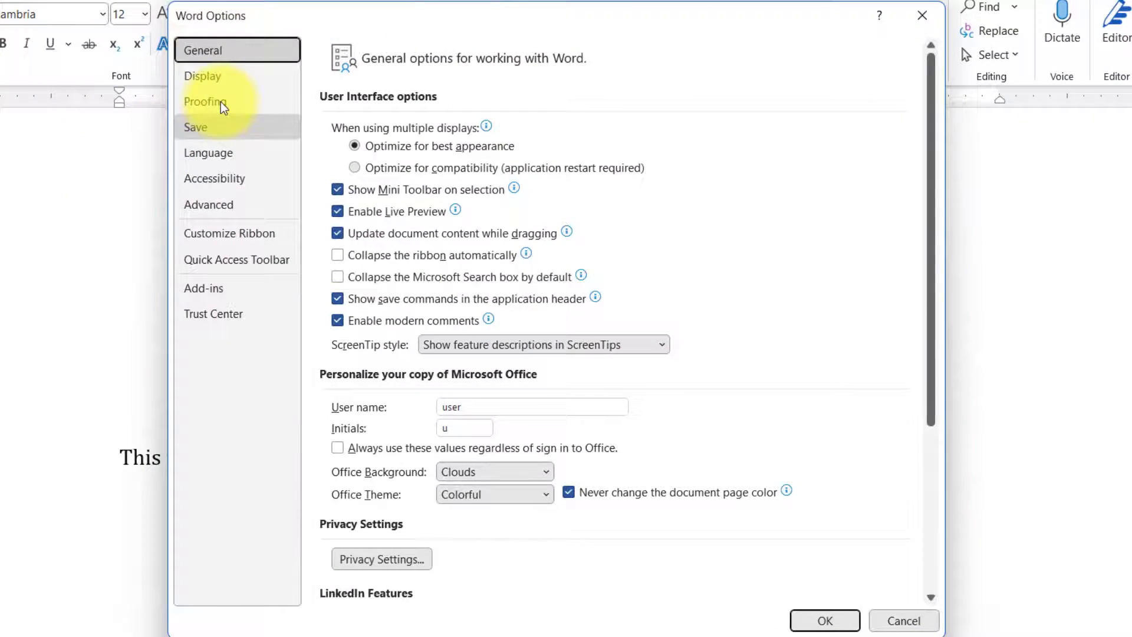
pyautogui.click(221, 102)
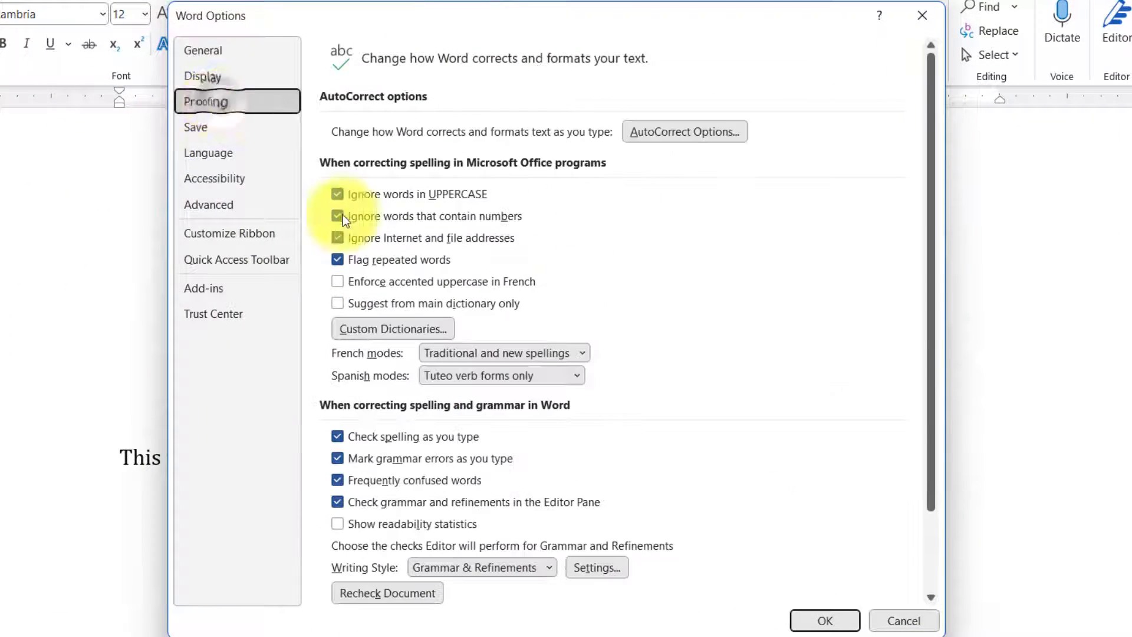
pyautogui.click(699, 137)
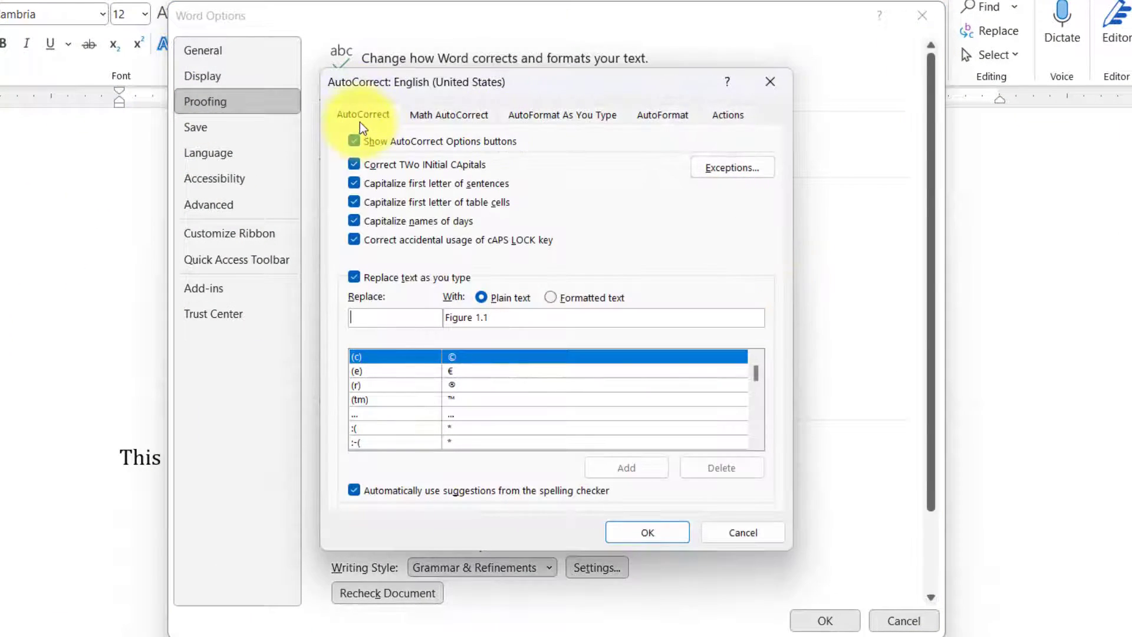
# Add an AutoCorrect entry that replaces fignum1 with the selected Figure 1.1 label as formatted text.
pyautogui.click(436, 322)
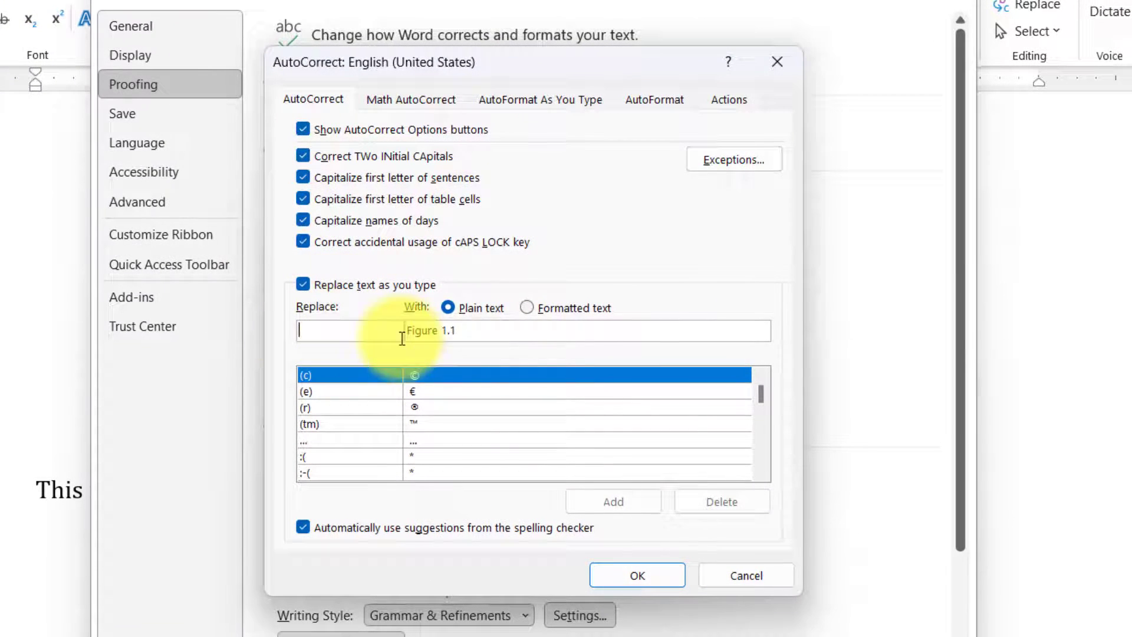
pyautogui.click(526, 308)
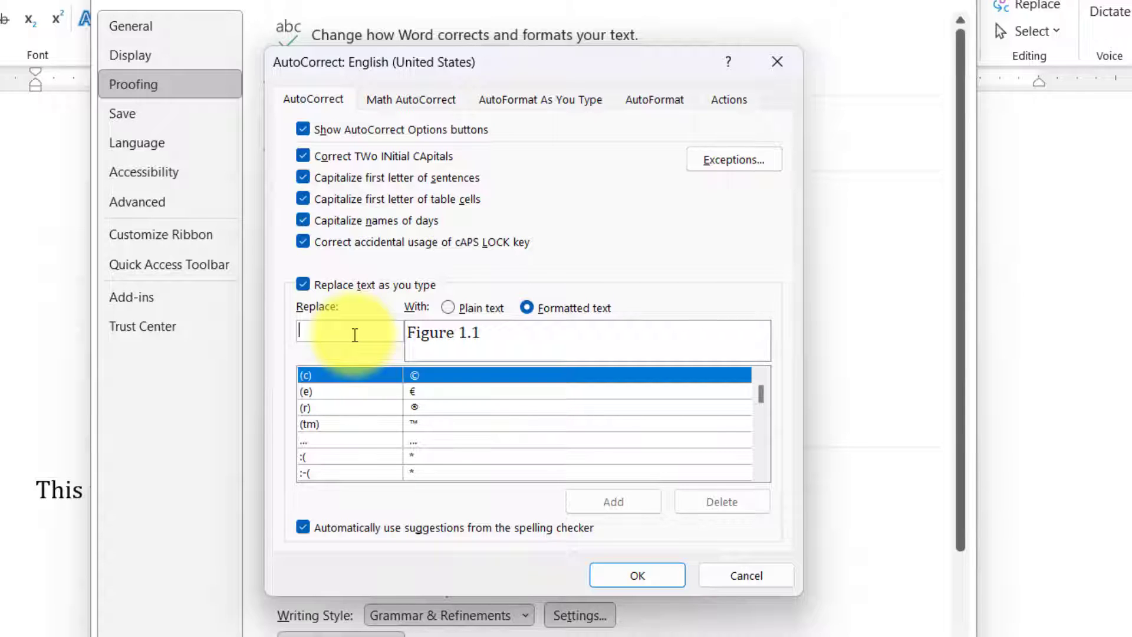
pyautogui.write('fig')
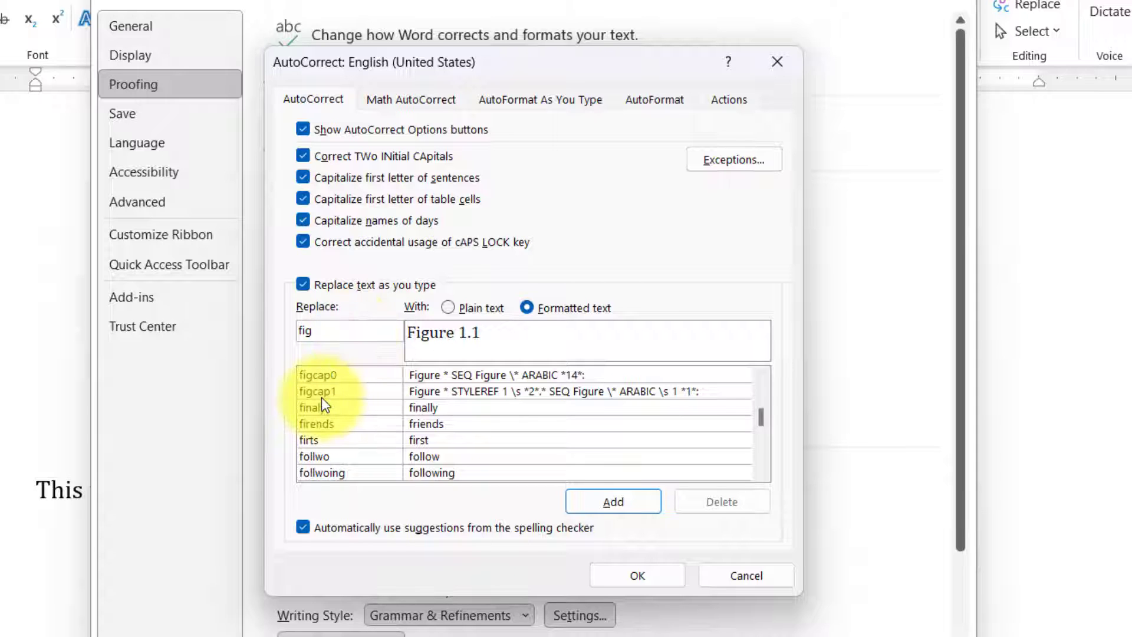
pyautogui.click(325, 329)
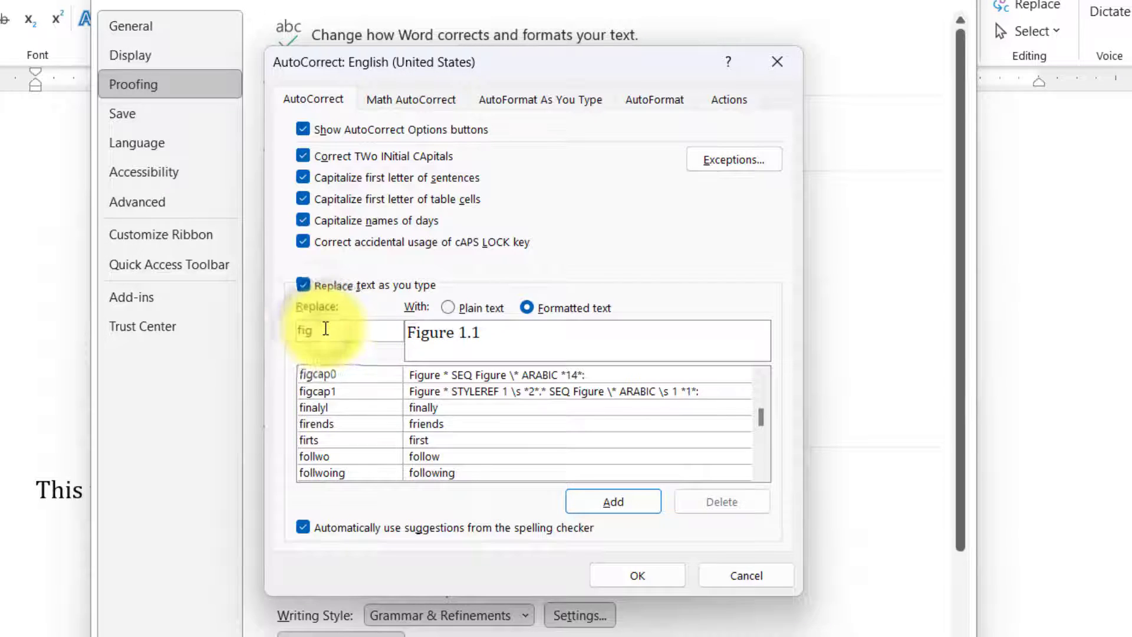
pyautogui.press('BackSpace')
pyautogui.press('BackSpace')
pyautogui.write('ign')
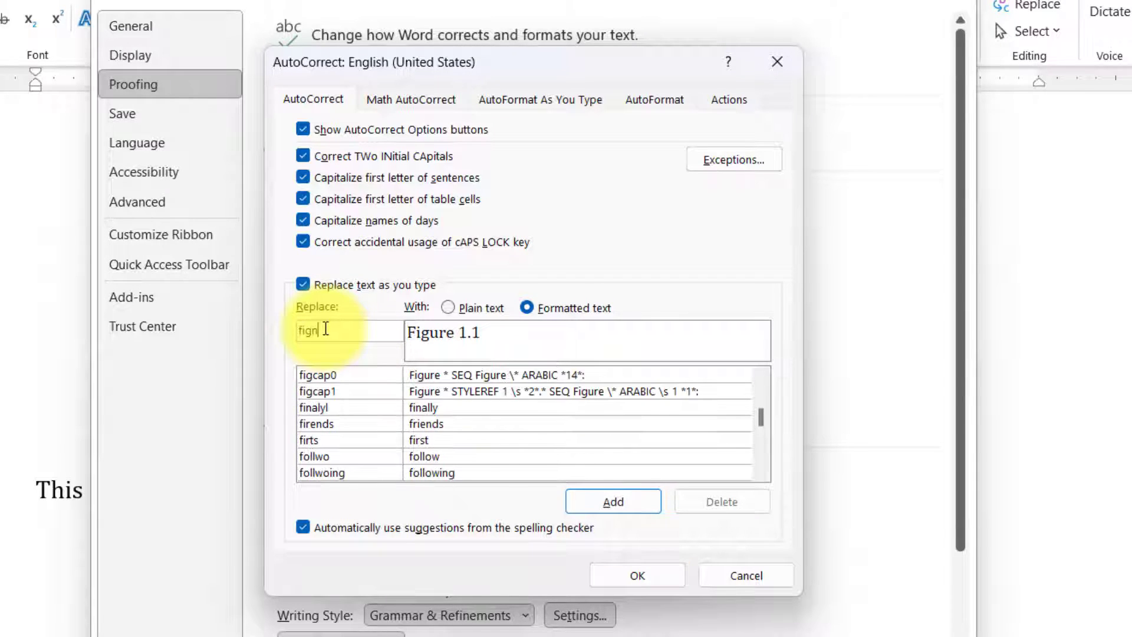
pyautogui.write('um')
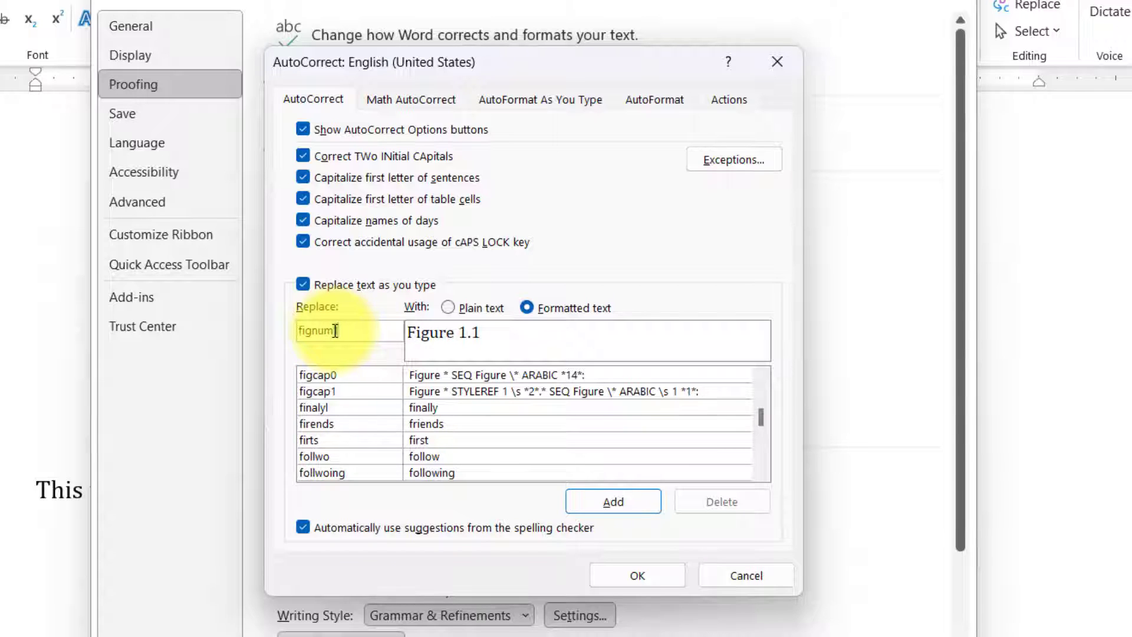
pyautogui.write('1')
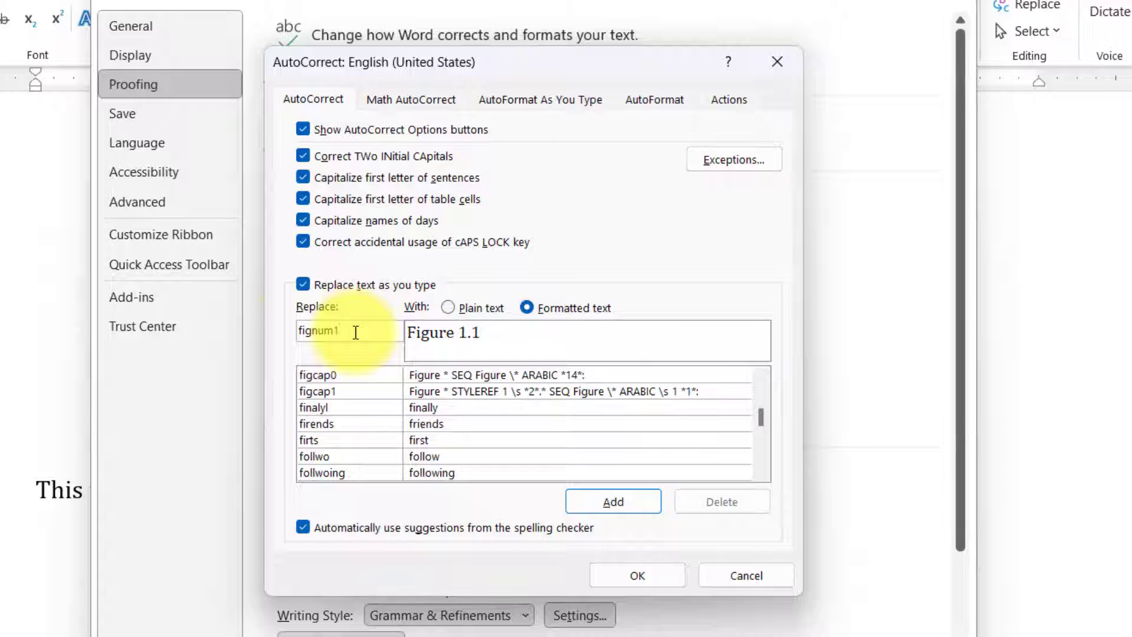
pyautogui.moveTo(356, 333); pyautogui.dragTo(295, 333)
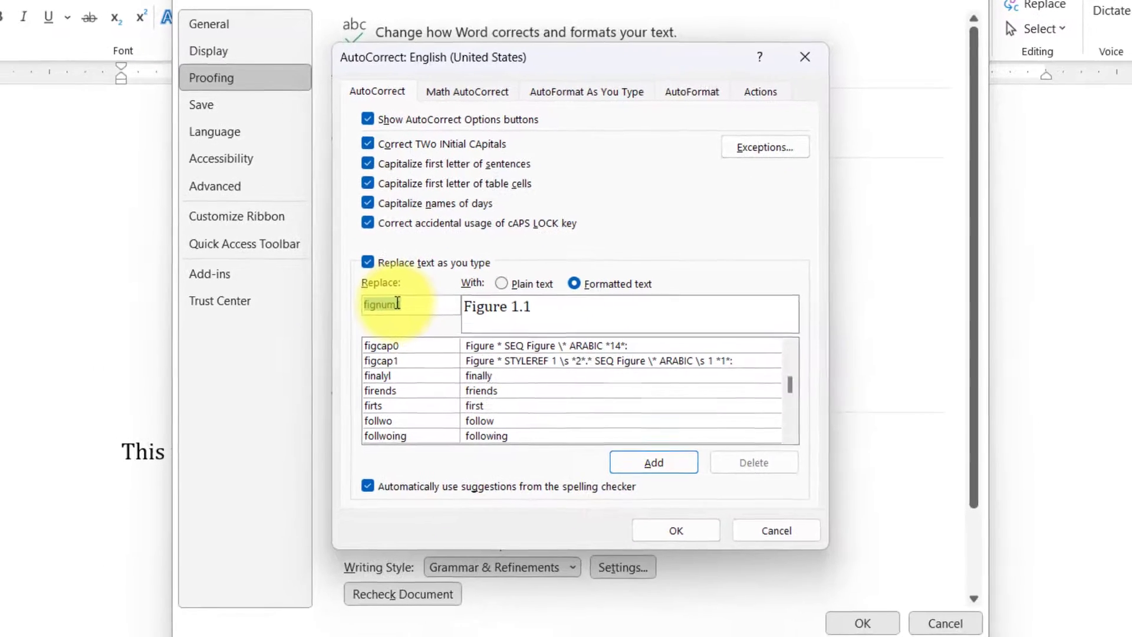
pyautogui.click(653, 462)
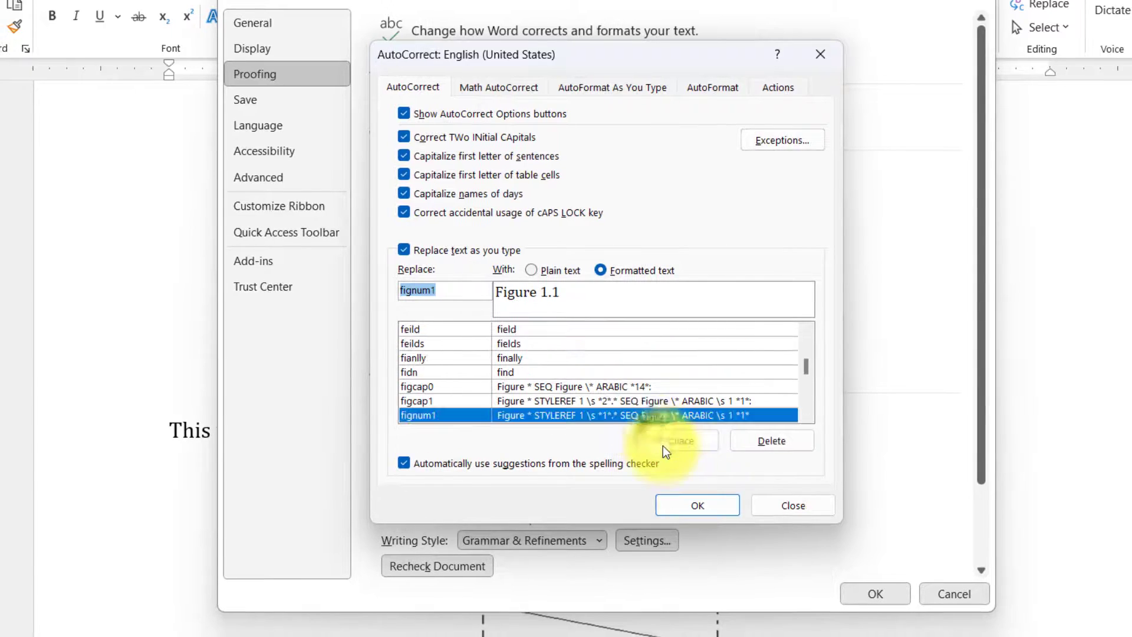
# Confirm the AutoCorrect changes and label the first Chapter 2 figure caption using the fignum1 shortcut followed by a colon.
pyautogui.click(695, 506)
pyautogui.click(885, 595)
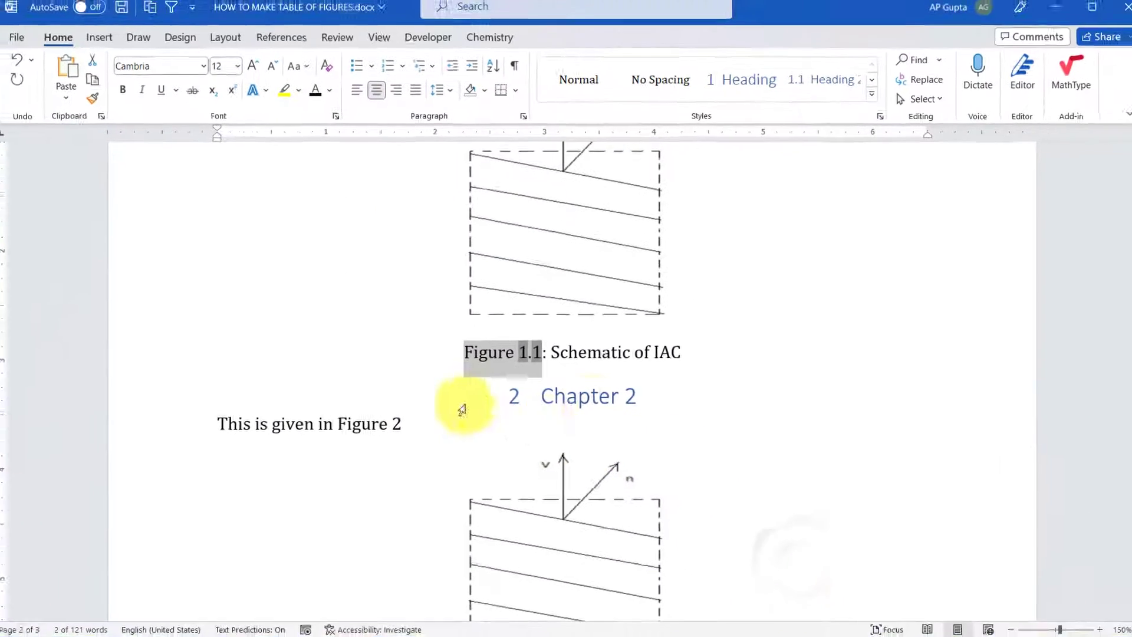
pyautogui.click(602, 399)
pyautogui.scroll(-6, 601, 399)
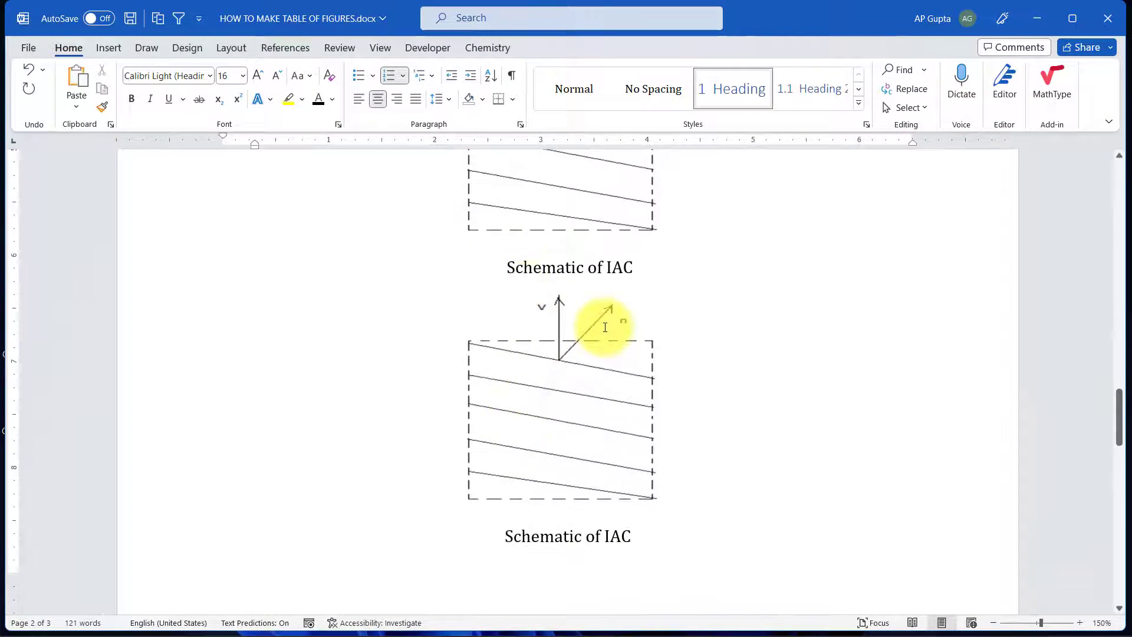
pyautogui.click(605, 327)
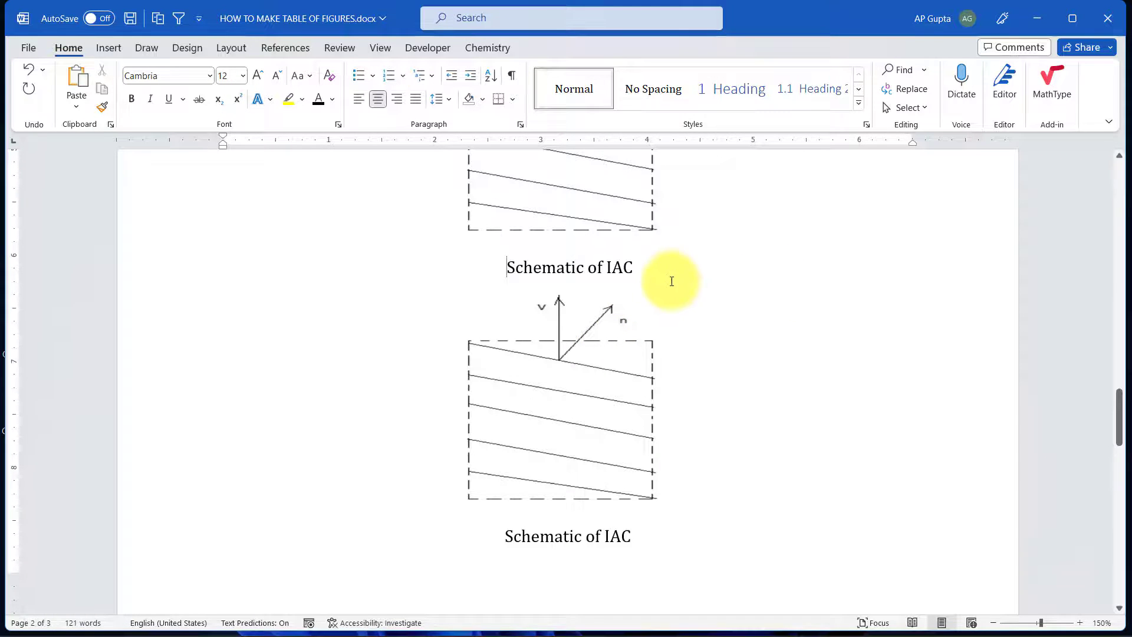
pyautogui.scroll(5, 519, 405)
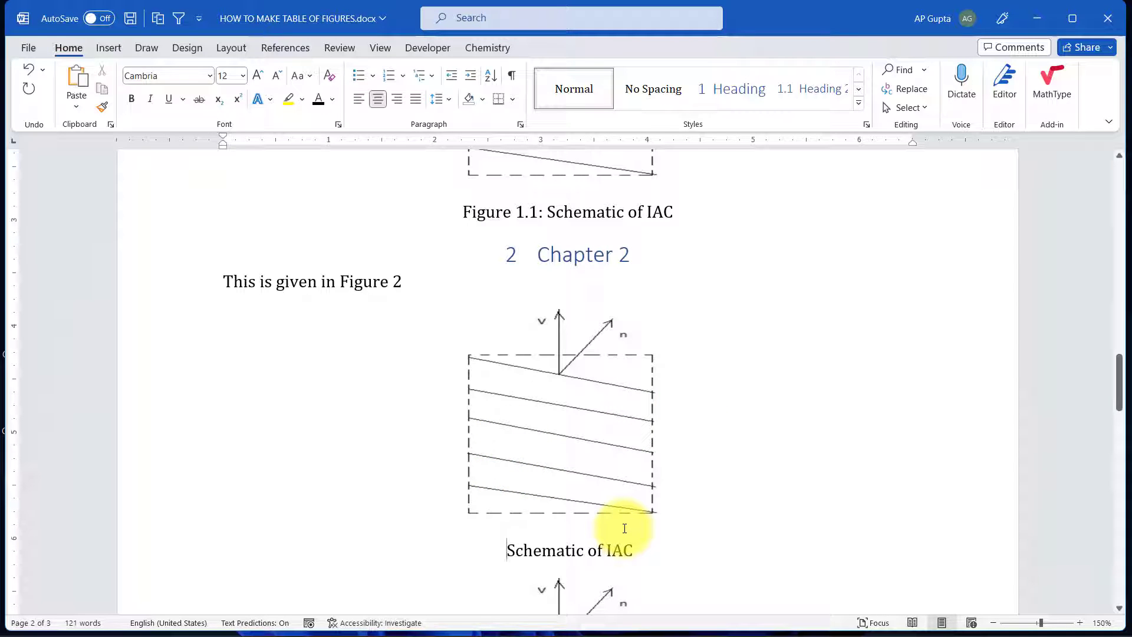
pyautogui.write('fi')
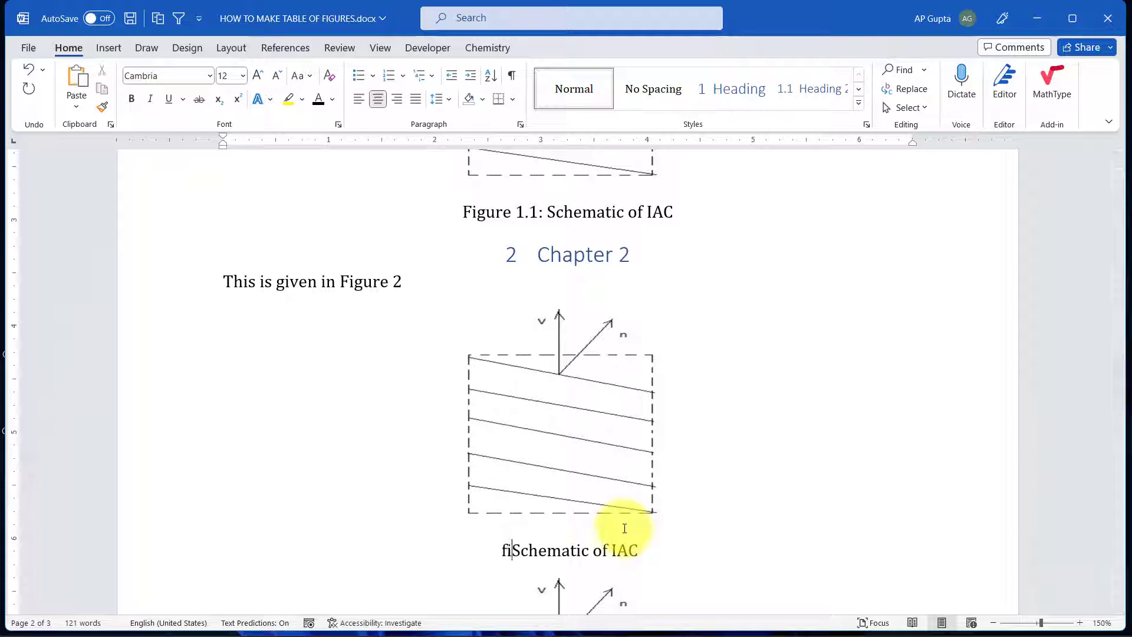
pyautogui.write('gnum1')
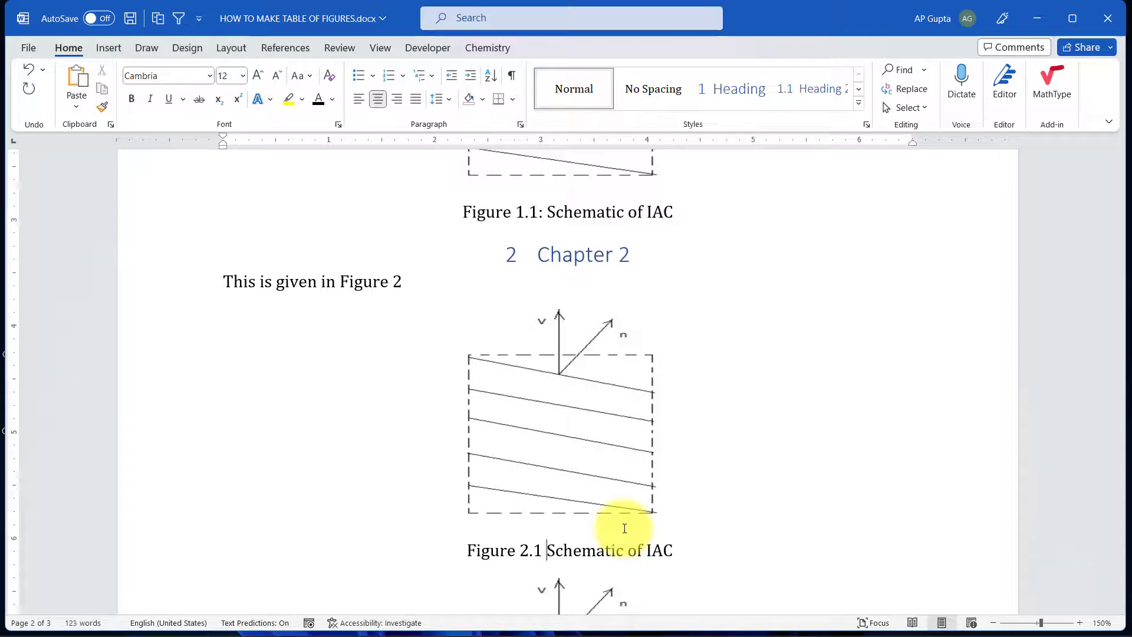
pyautogui.press('BackSpace')
pyautogui.write(':')
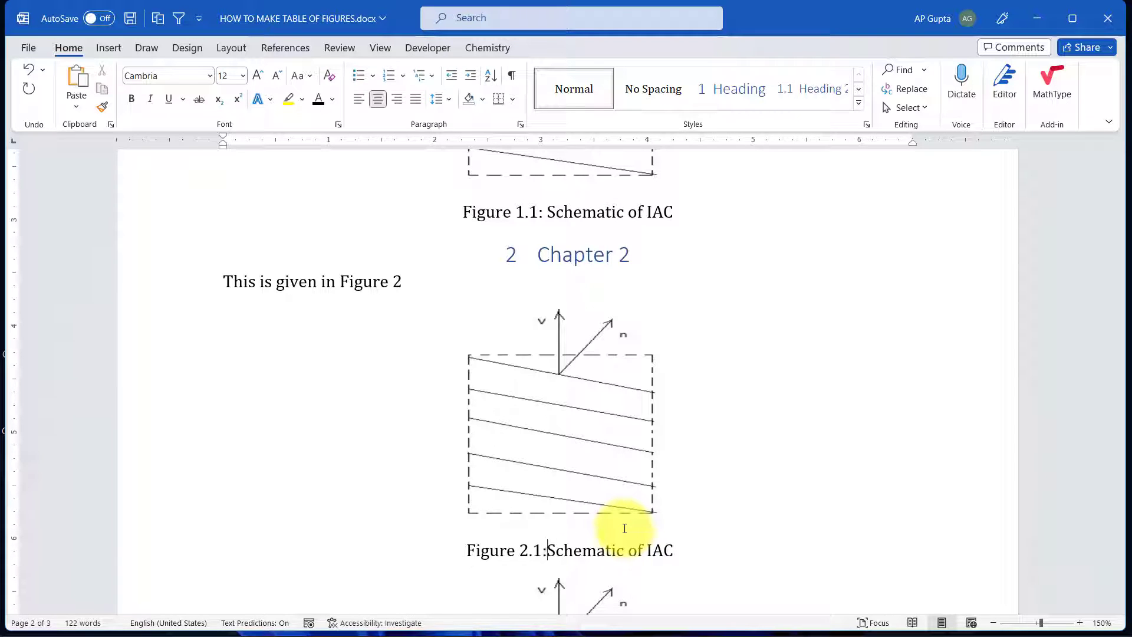
# Label the second Chapter 2 figure's "Schematic of IAC" caption using the fignum1 shortcut followed by a colon.
pyautogui.scroll(-5, 507, 523)
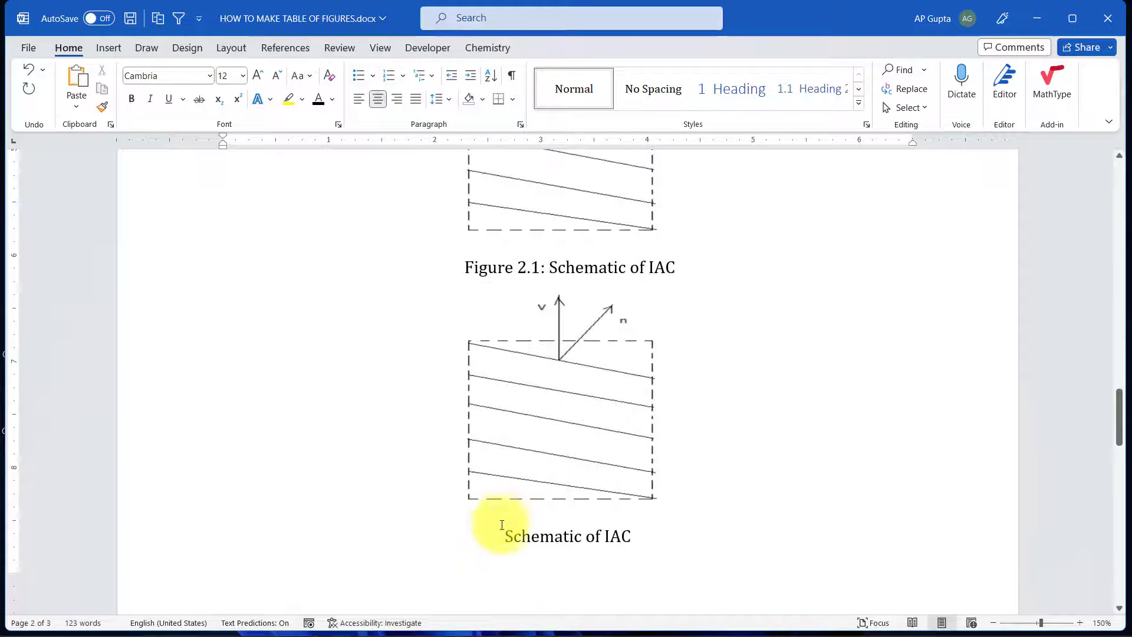
pyautogui.click(504, 533)
pyautogui.write('fignum')
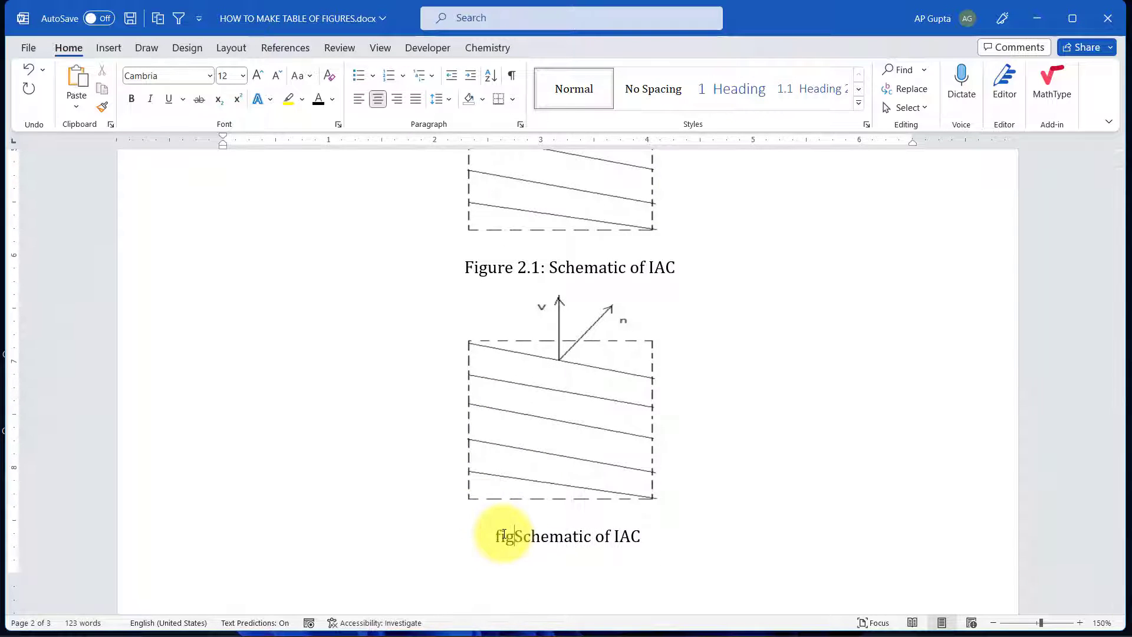
pyautogui.press('BackSpace')
pyautogui.write(':')
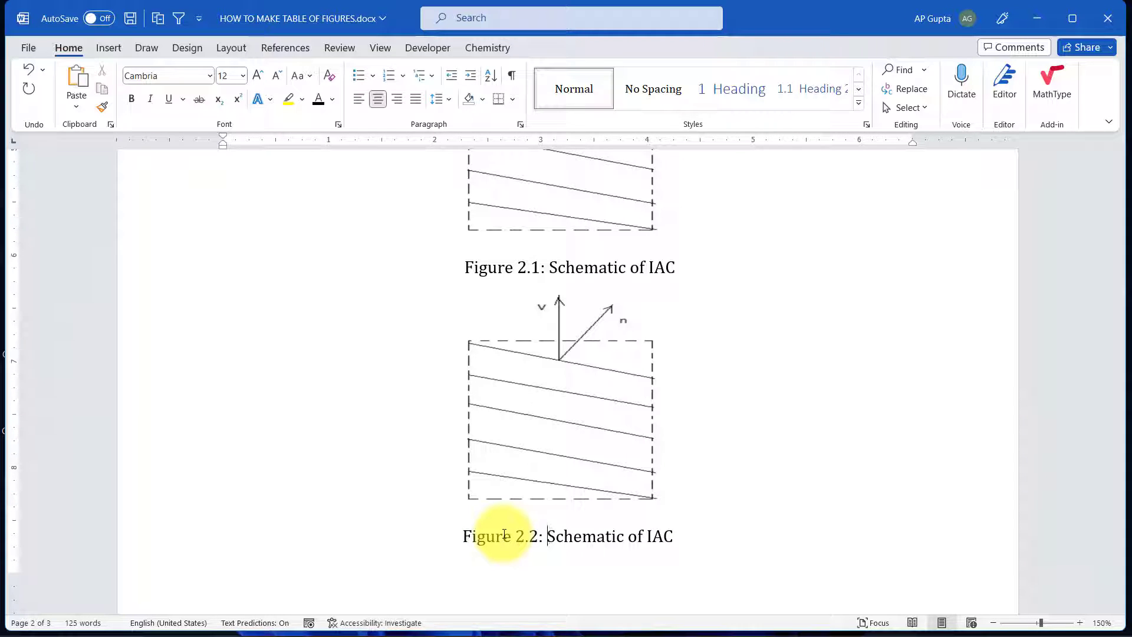
# Delete the "Table xx" placeholder from the "Sample Table" caption above the table before Chapter 3.
pyautogui.scroll(-10, 504, 531)
pyautogui.scroll(3, 505, 529)
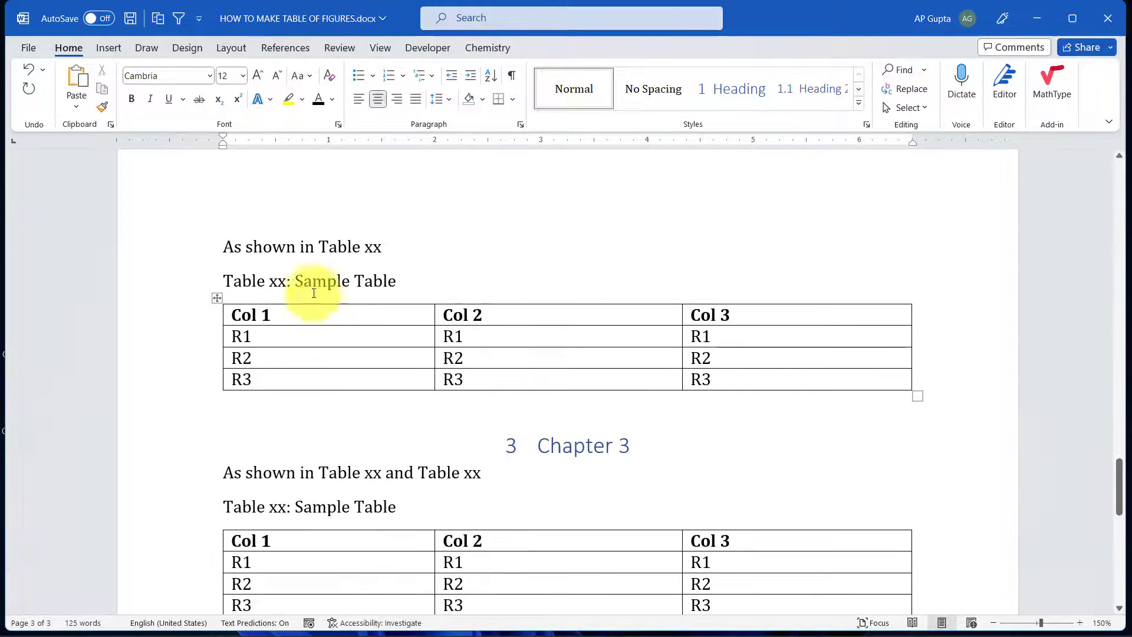
pyautogui.moveTo(224, 282); pyautogui.dragTo(288, 283)
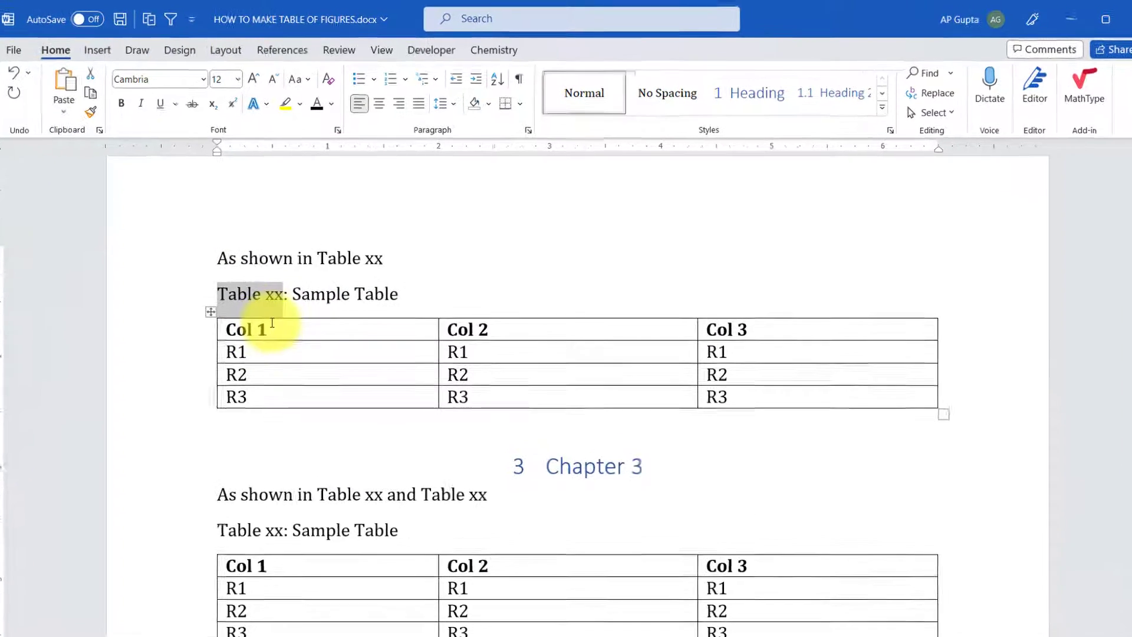
pyautogui.press('Delete')
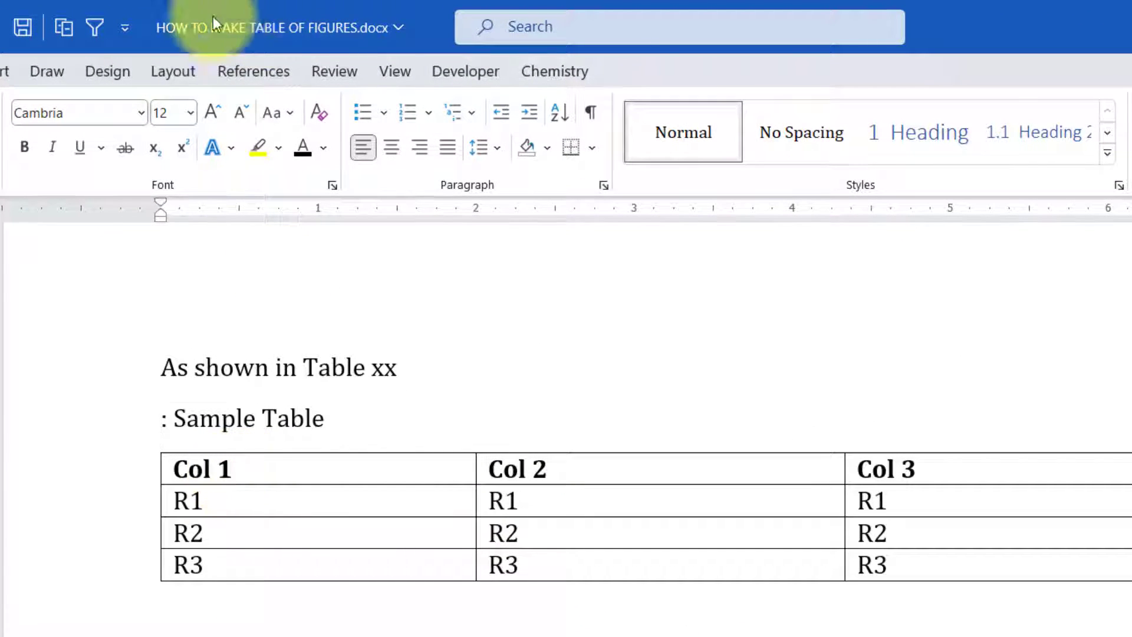
# Insert a chapter-numbered Table 2.1 caption label before ": Sample Table", with the label included, and left-align the caption.
pyautogui.click(254, 70)
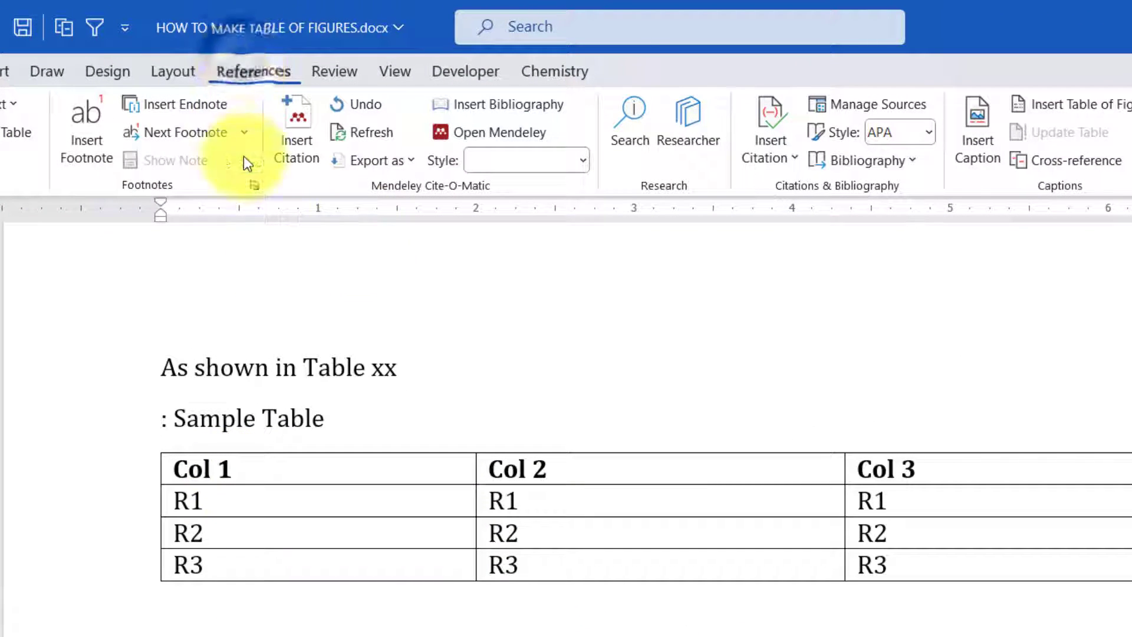
pyautogui.click(978, 144)
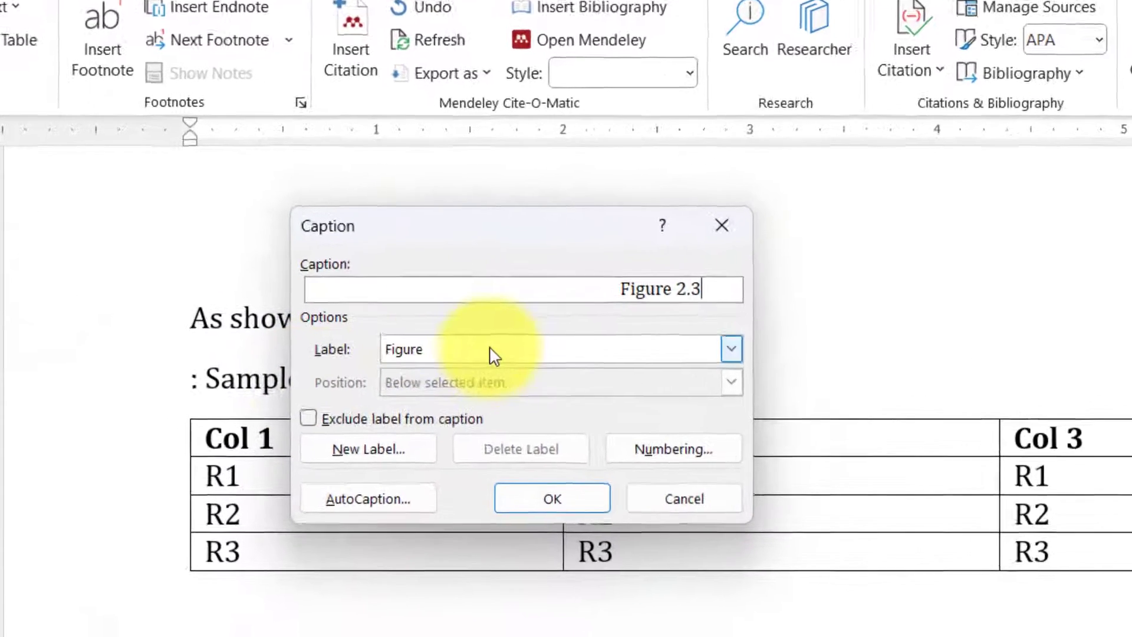
pyautogui.click(106, 452)
pyautogui.click(472, 375)
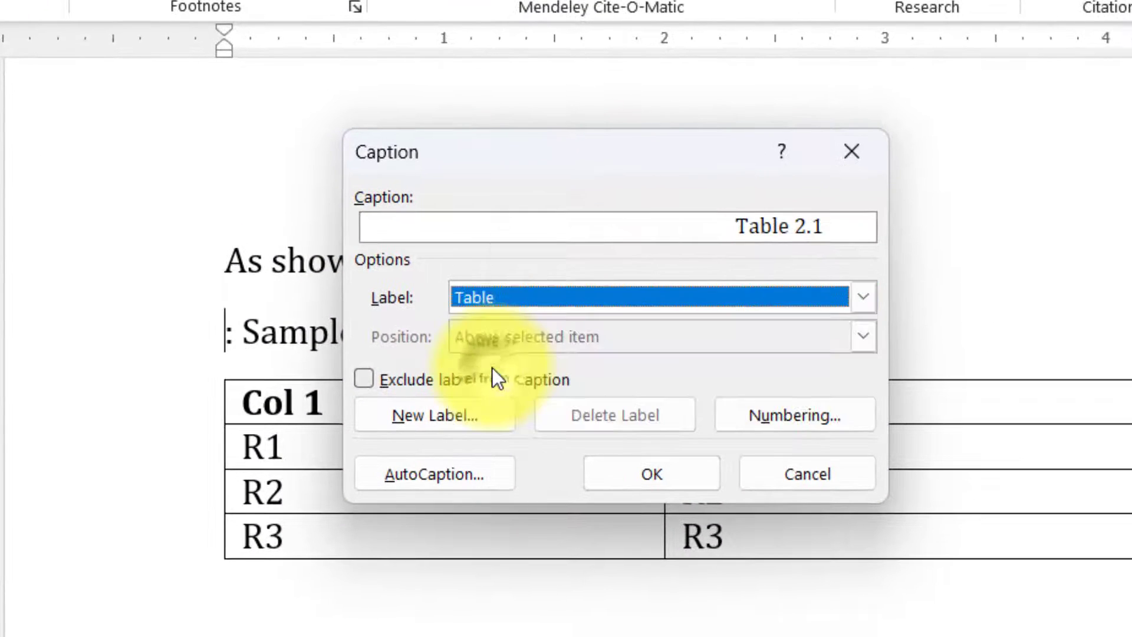
pyautogui.click(353, 386)
pyautogui.click(382, 382)
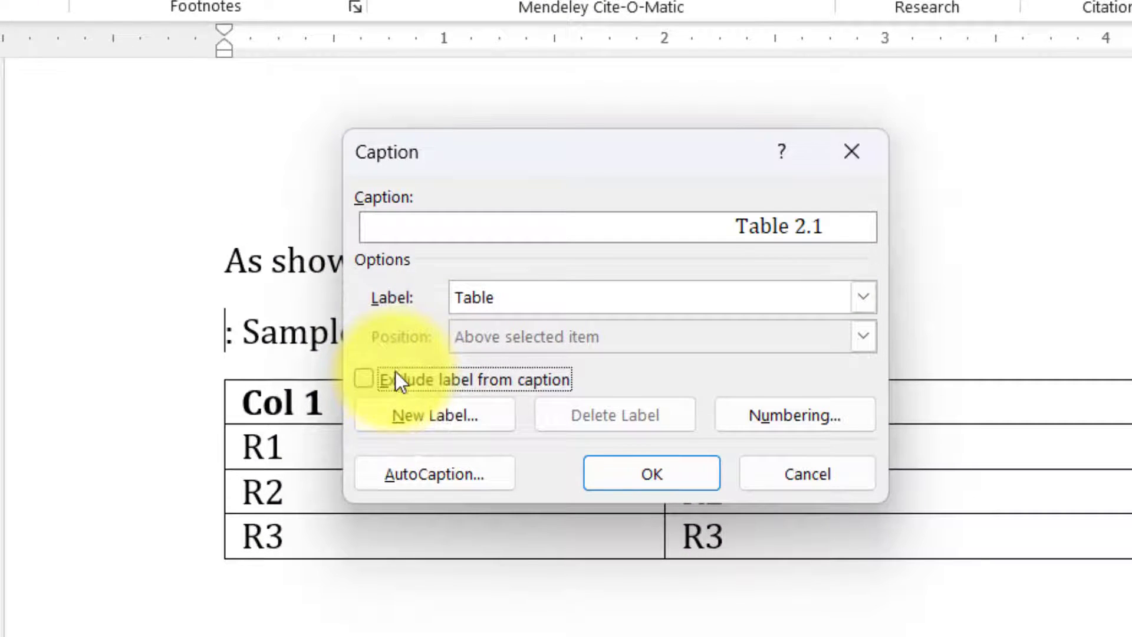
pyautogui.click(358, 380)
pyautogui.click(360, 376)
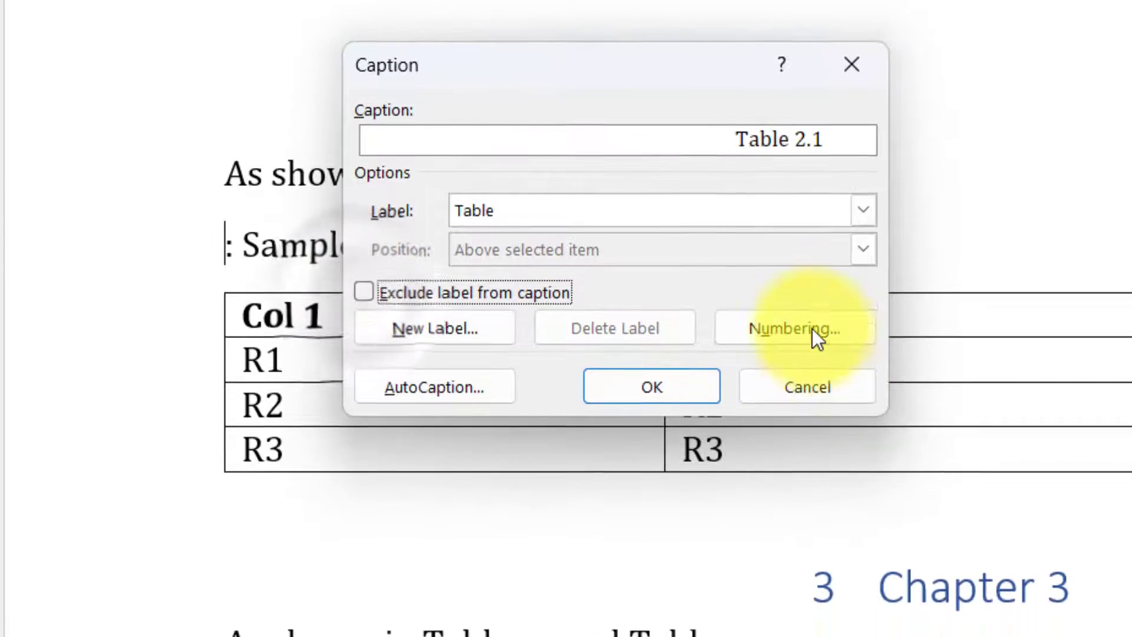
pyautogui.click(815, 411)
pyautogui.click(655, 524)
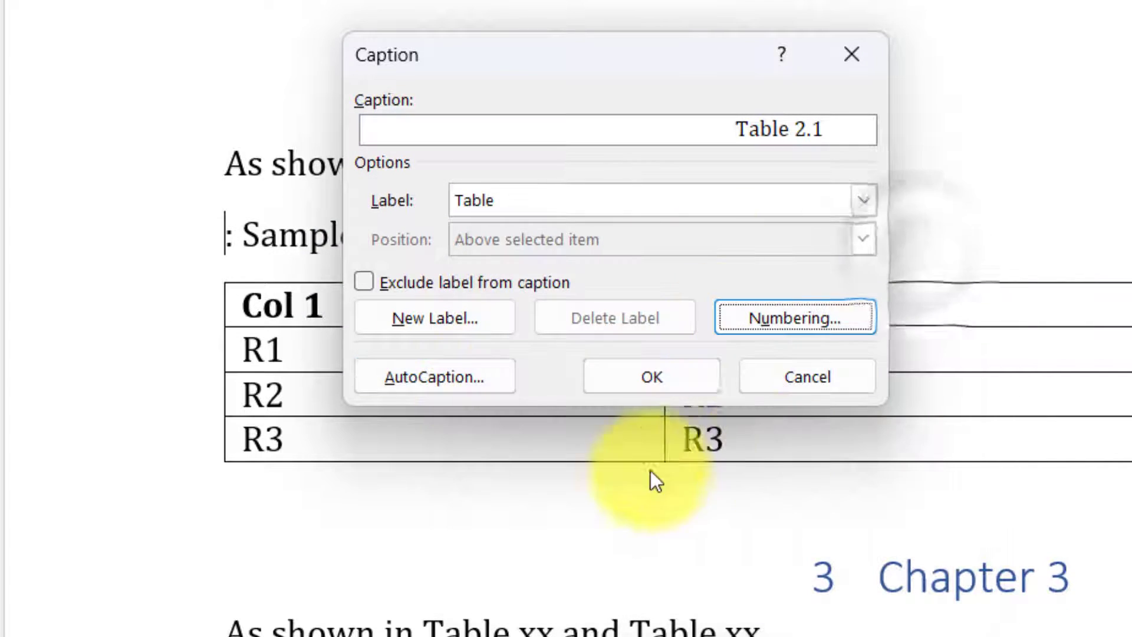
pyautogui.click(645, 381)
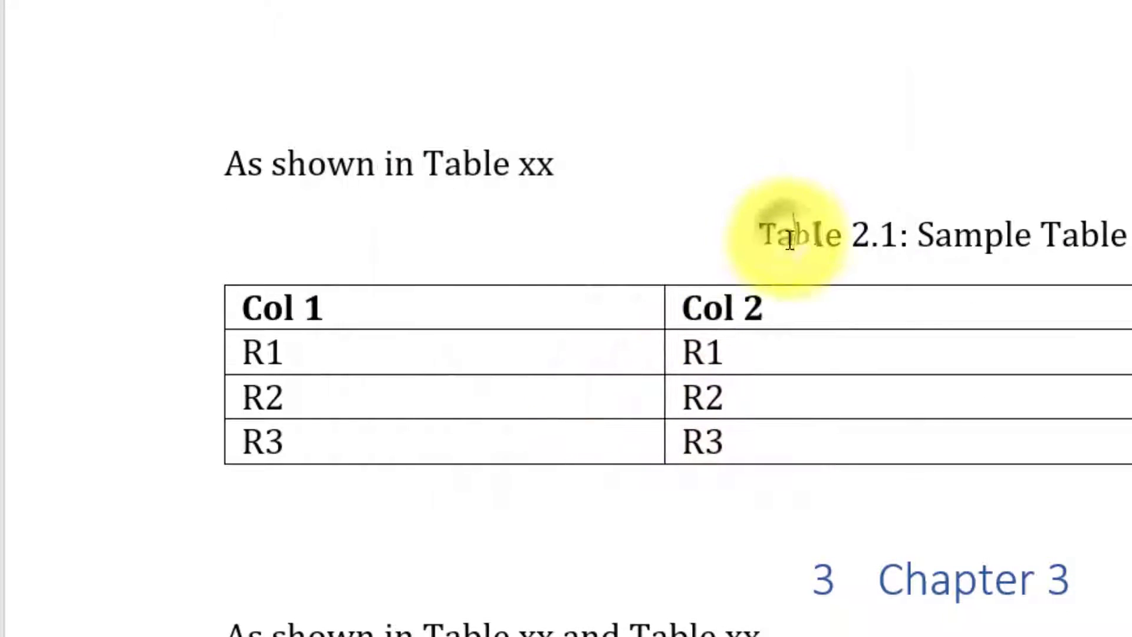
pyautogui.click(769, 224)
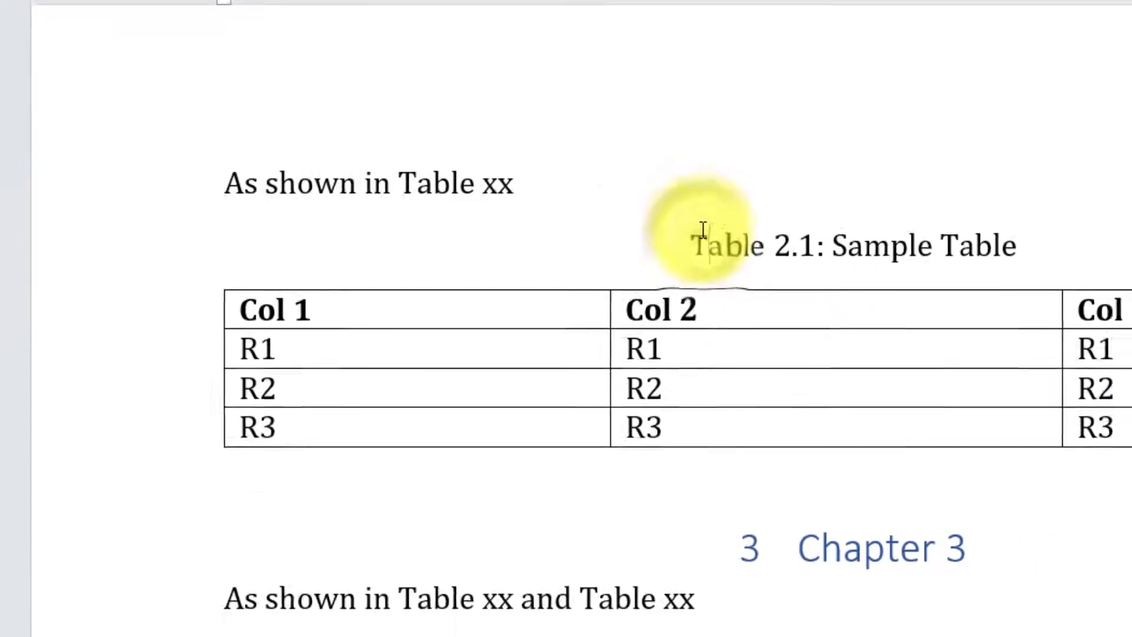
pyautogui.hotkey('ctrl', 'l')
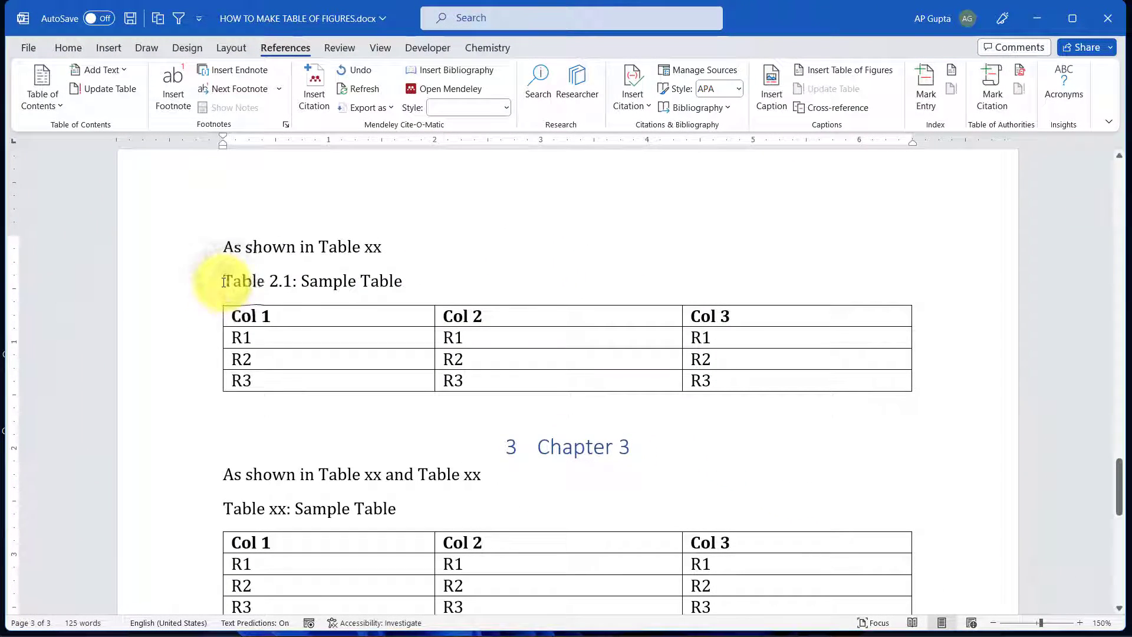
# Select "Table 2.1" without its colon in the table caption and open the AutoCorrect options for it.
pyautogui.moveTo(224, 281); pyautogui.dragTo(293, 281)
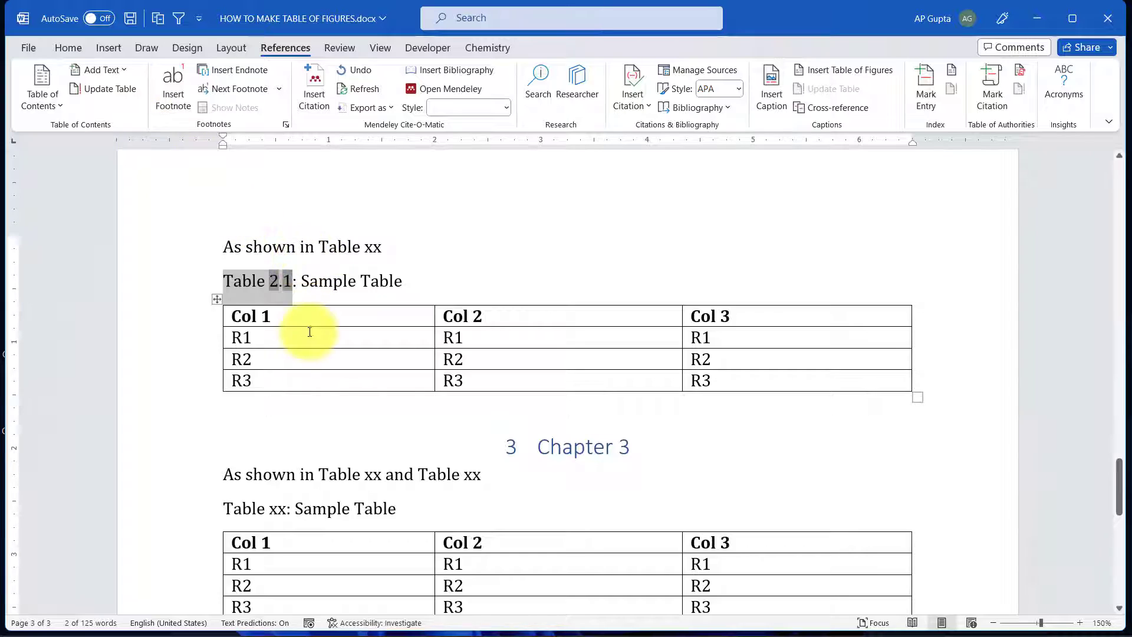
pyautogui.click(39, 44)
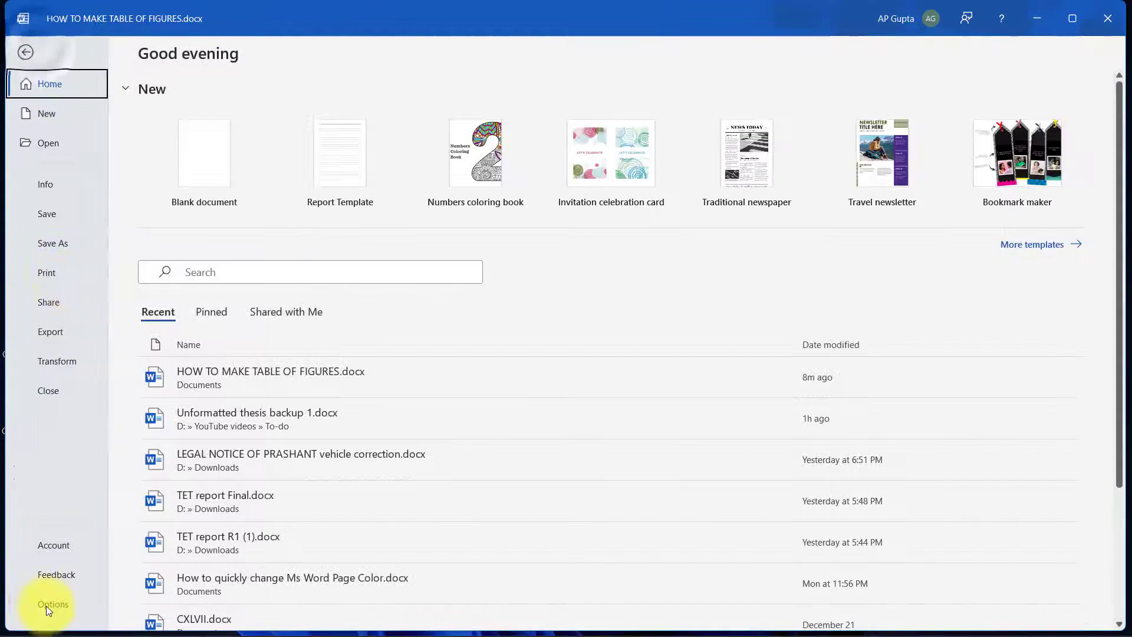
pyautogui.click(46, 605)
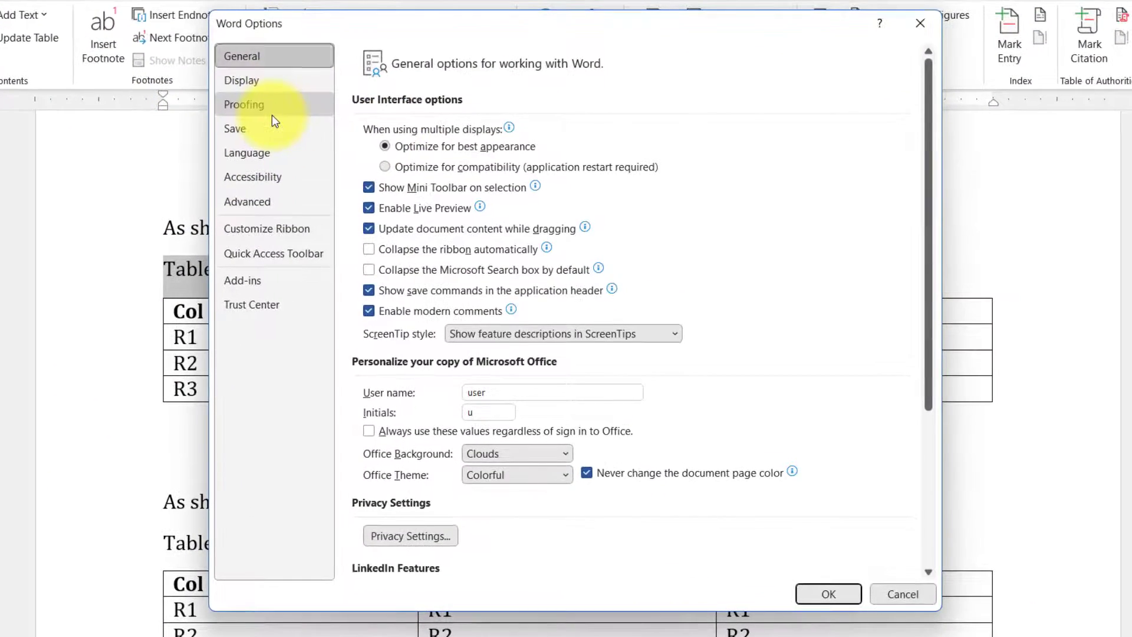
pyautogui.click(318, 151)
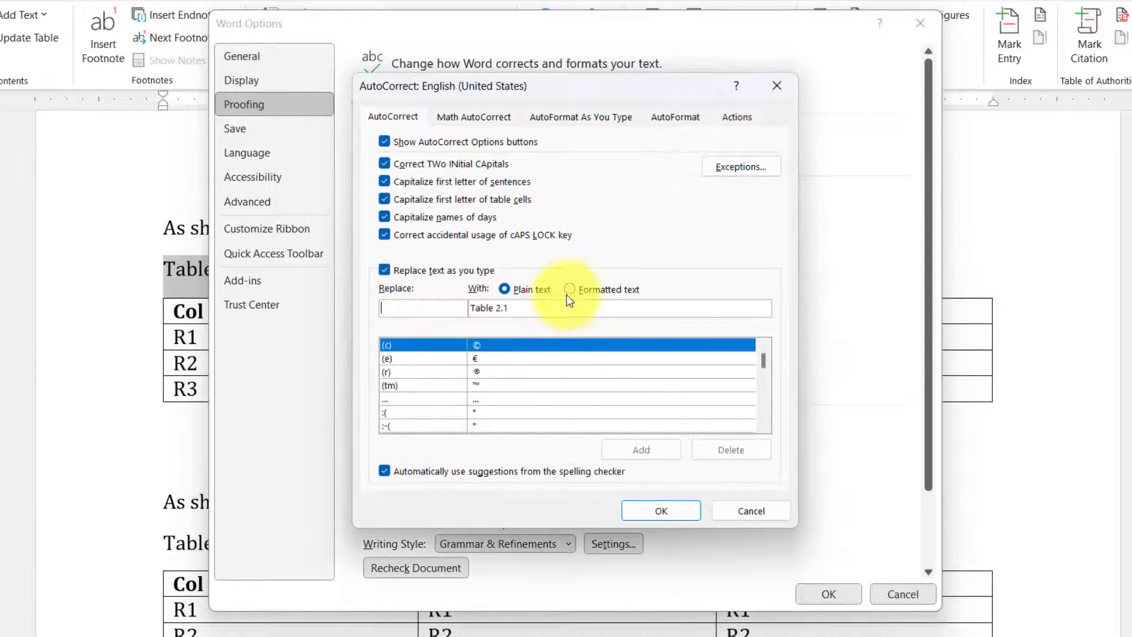
# Redefine the AutoCorrect entry tabnum1 to insert the selected Table 2.1 label as formatted text.
pyautogui.click(570, 290)
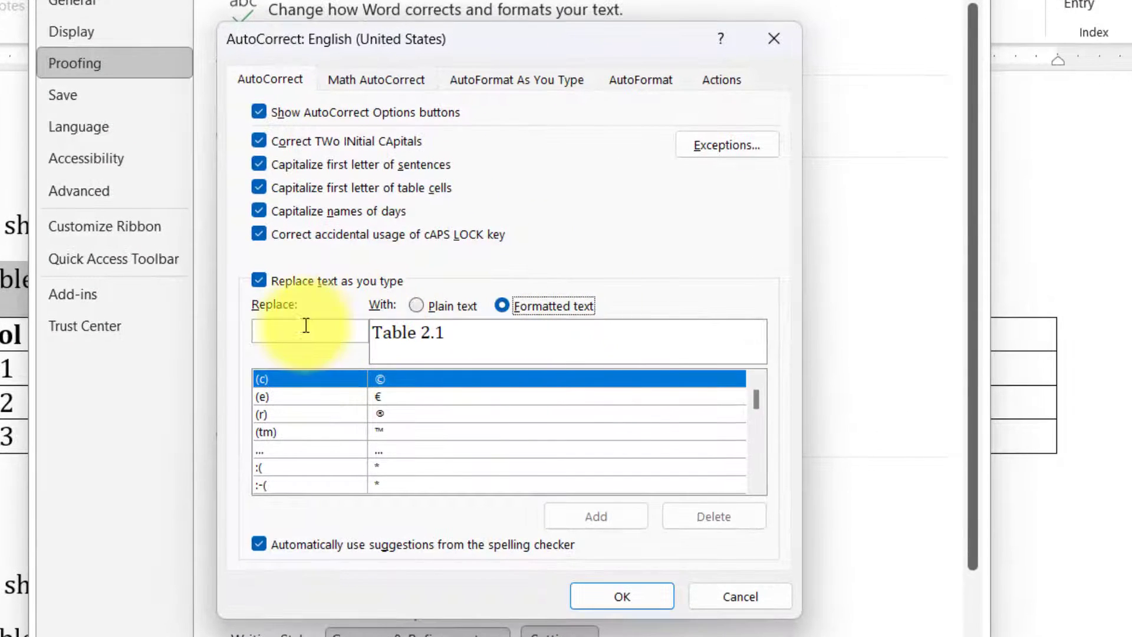
pyautogui.click(396, 307)
pyautogui.write('tabnum1')
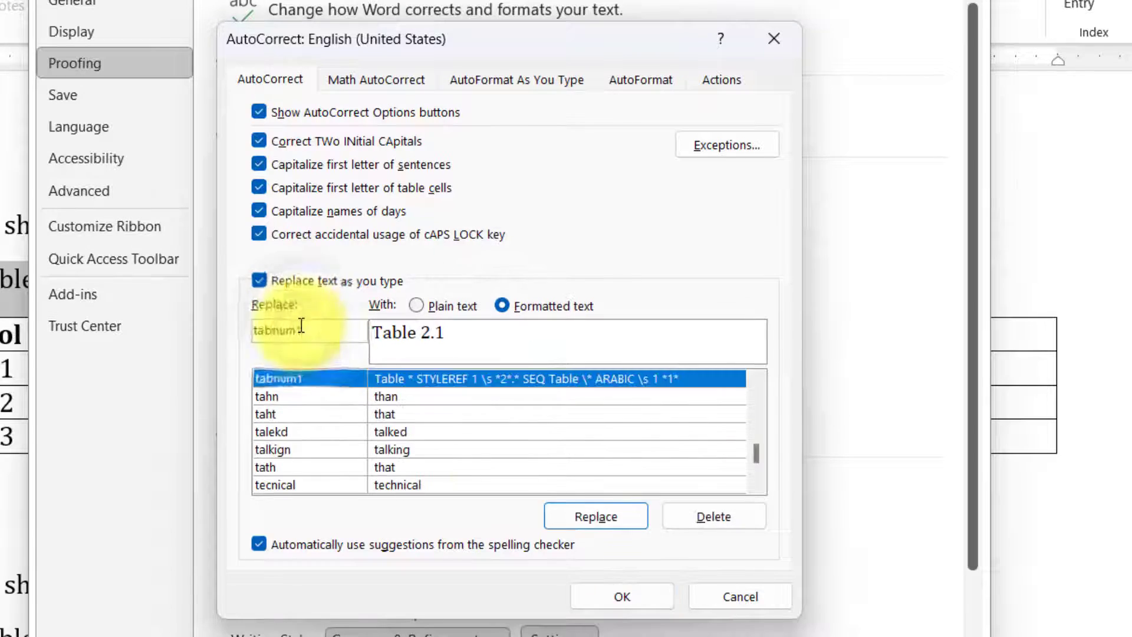
pyautogui.click(595, 516)
pyautogui.click(495, 419)
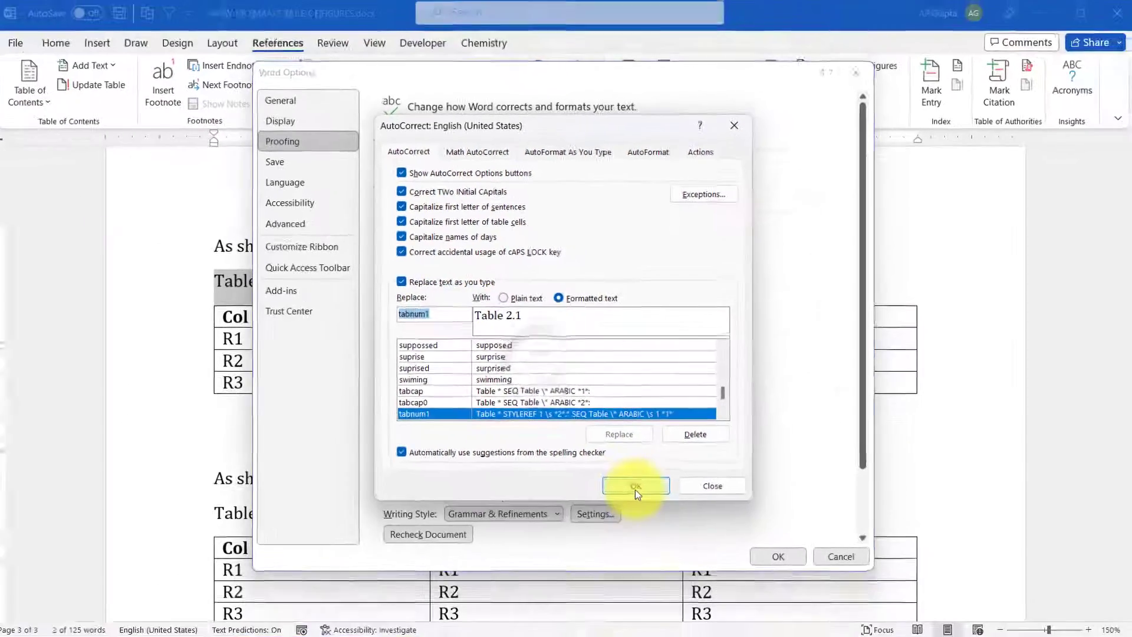
pyautogui.click(621, 597)
pyautogui.click(769, 548)
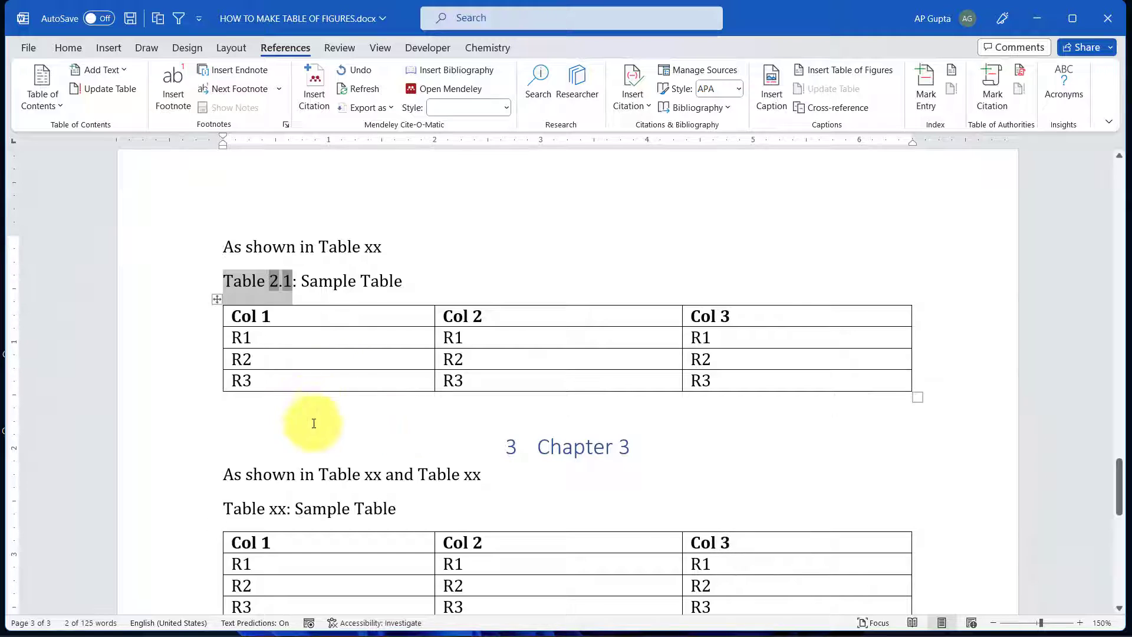
# Replace "Table xx" in the Chapter 3 "Sample Table" caption with a chapter-based table label using the tabnum1 shortcut.
pyautogui.click(315, 406)
pyautogui.moveTo(227, 508); pyautogui.dragTo(286, 502)
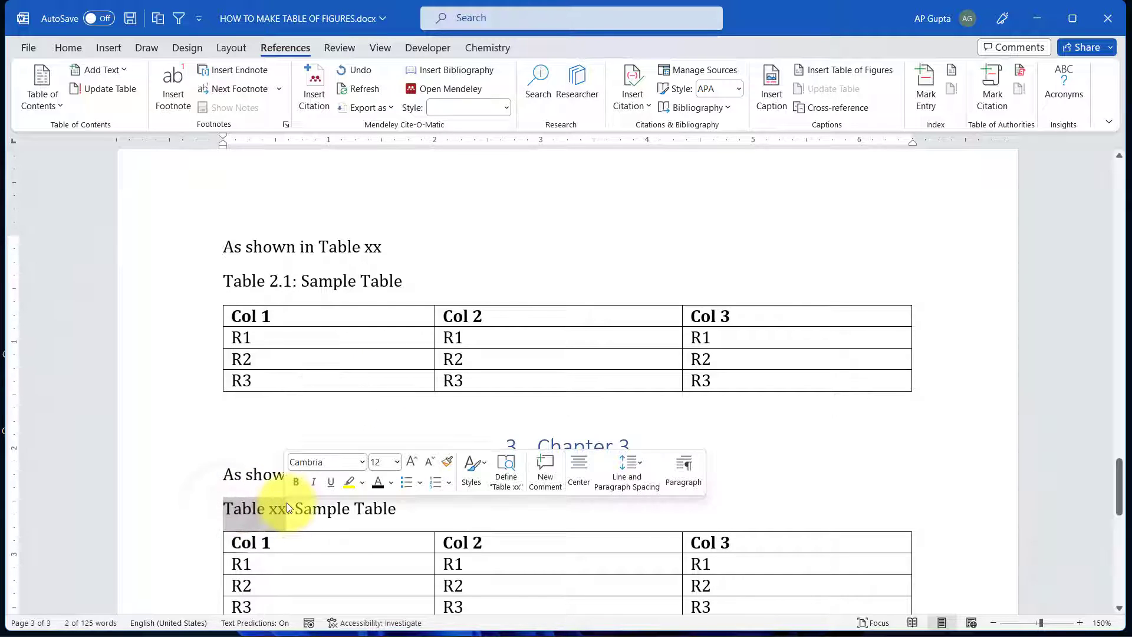
pyautogui.write('tabnum')
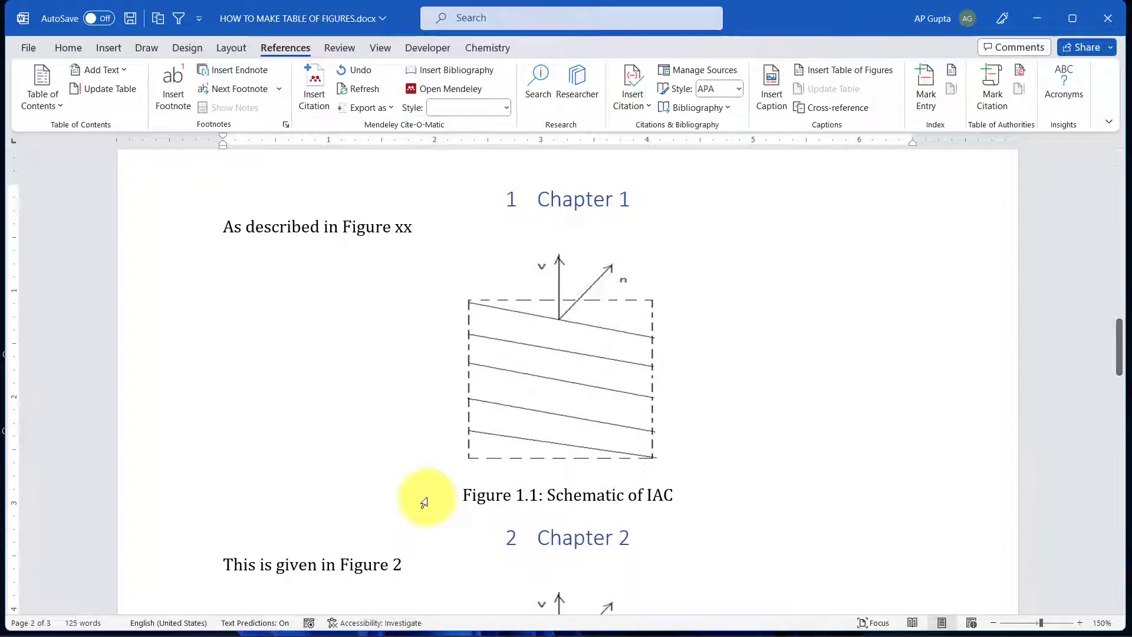
# Delete the placeholder "Figure xx" after "As described in" under the Chapter 1 heading.
pyautogui.scroll(-2, 512, 390)
pyautogui.scroll(6, 426, 453)
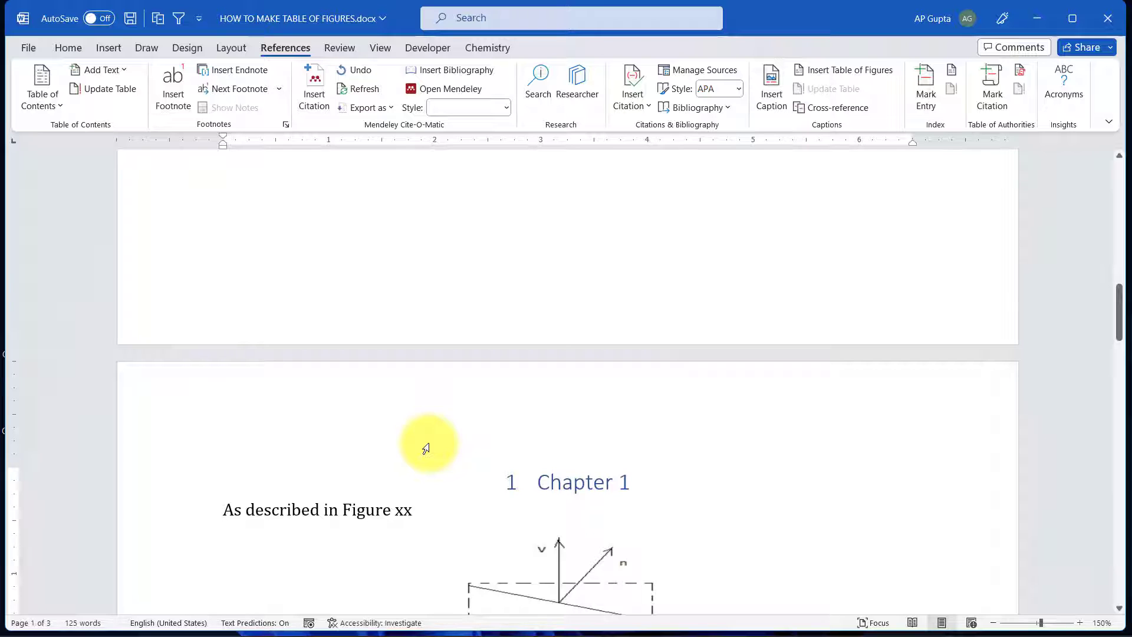
pyautogui.scroll(-4, 387, 476)
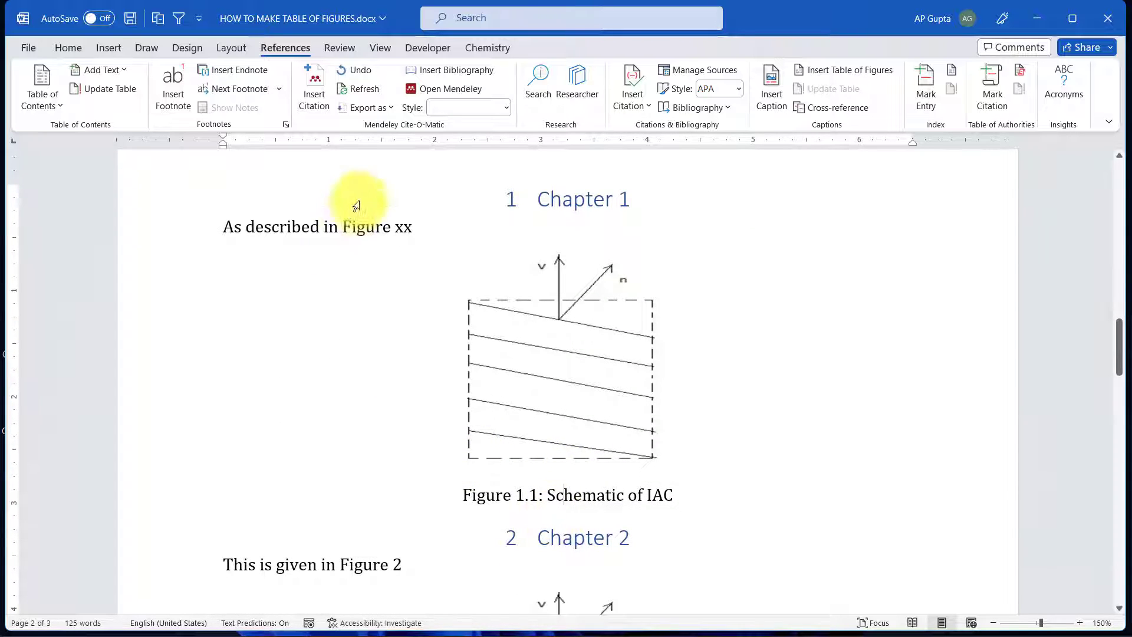
pyautogui.moveTo(342, 227); pyautogui.dragTo(413, 228)
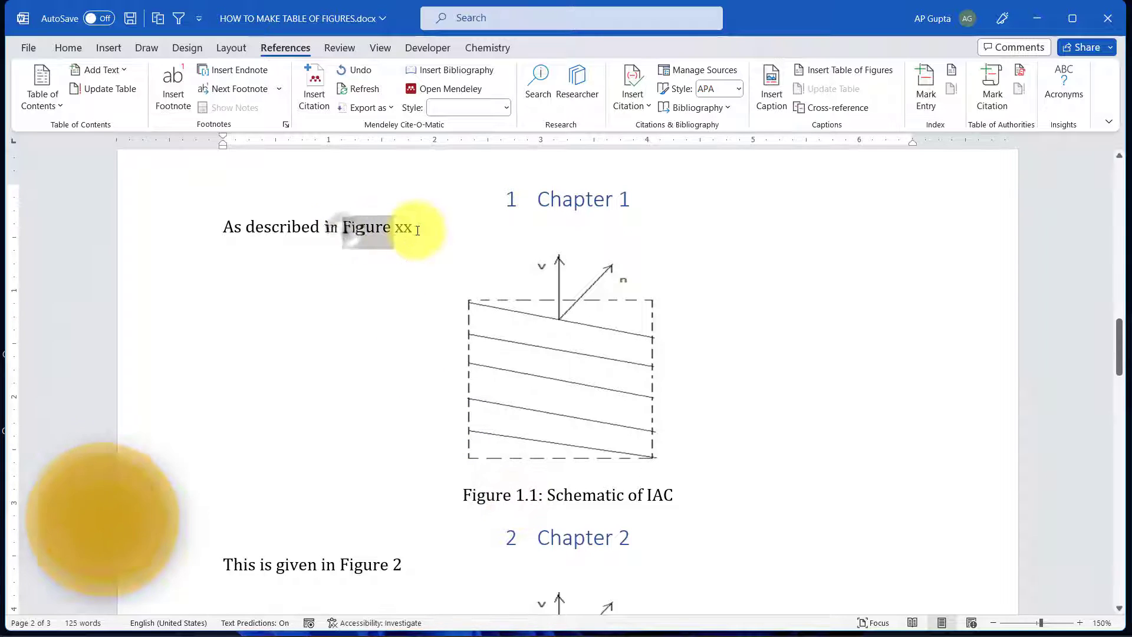
pyautogui.press('Delete')
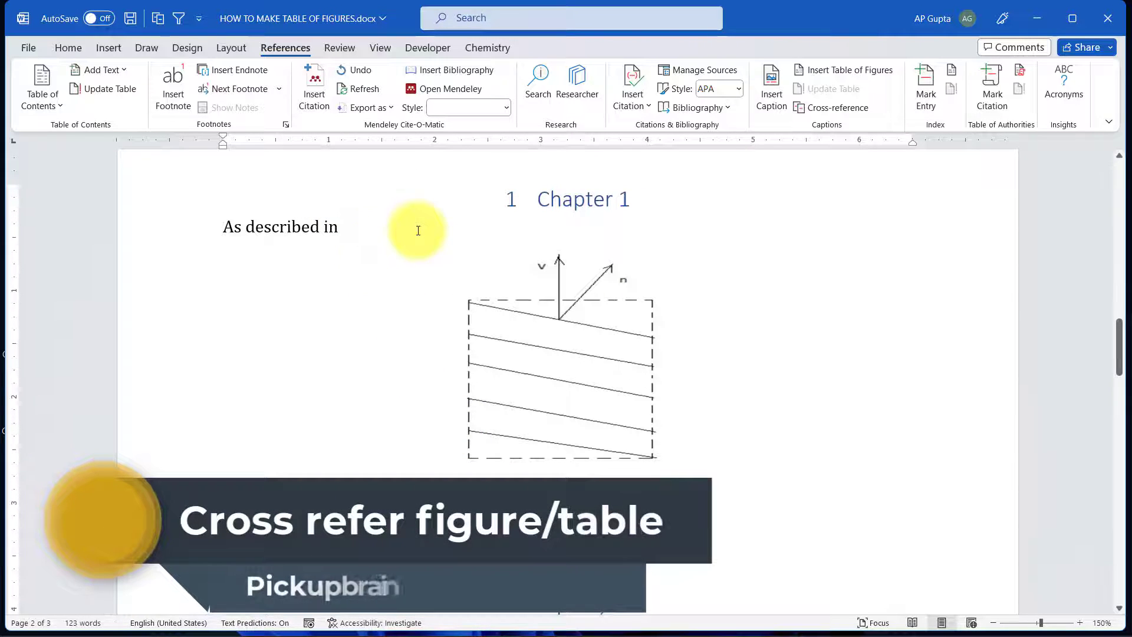
pyautogui.write('Figure')
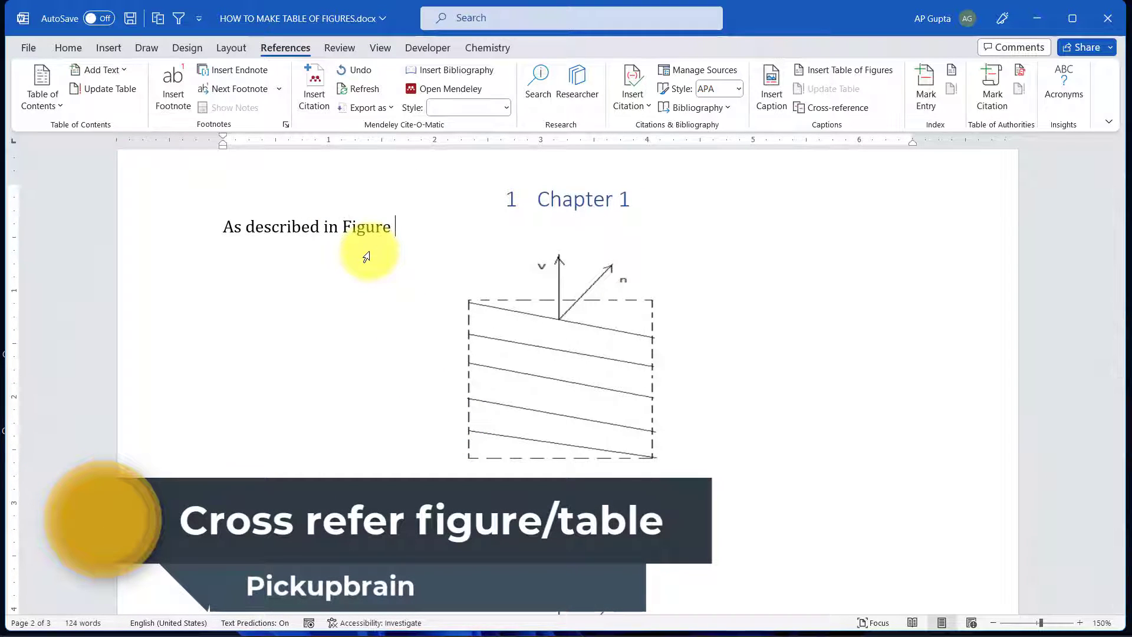
pyautogui.write(' 1.1')
pyautogui.press('BackSpace')
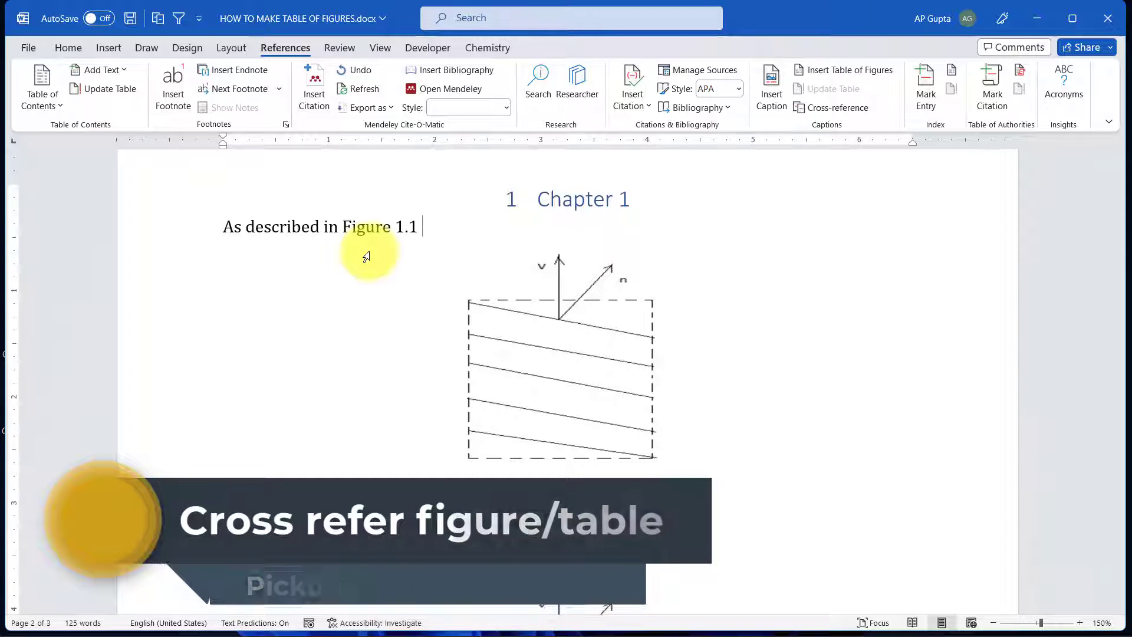
pyautogui.press('BackSpace')
pyautogui.press('BackSpace')
pyautogui.press('BackSpace')
pyautogui.press('BackSpace')
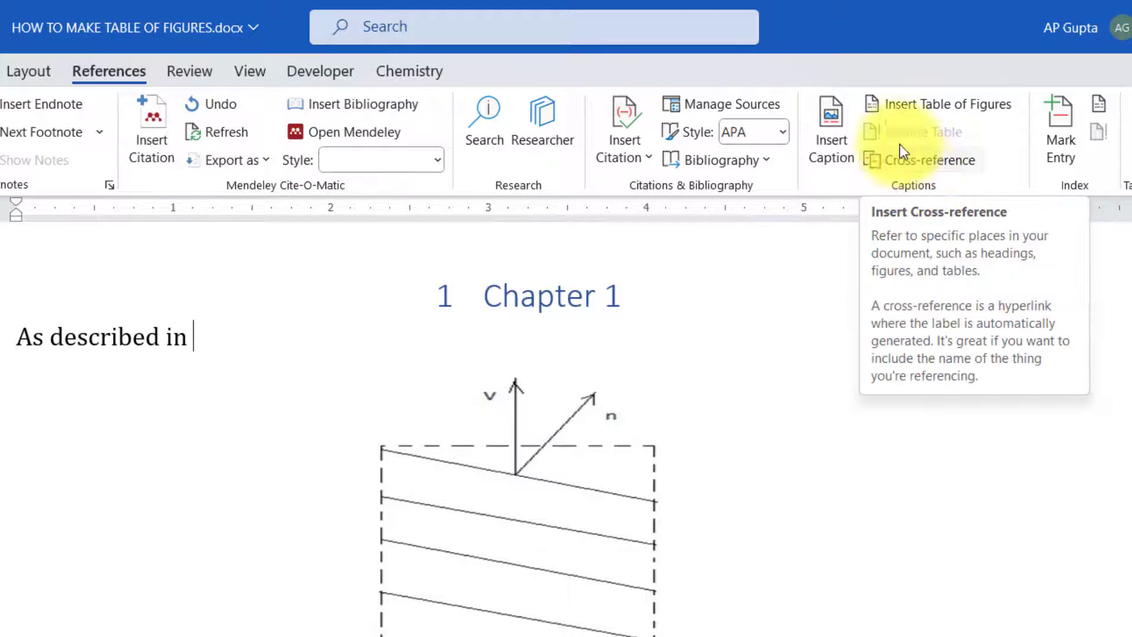
# Start a cross-reference after "As described in" with reference type Figure and select the caption "Figure 1.1: Schematic of IAC".
pyautogui.click(930, 160)
pyautogui.moveTo(766, 331); pyautogui.dragTo(840, 265)
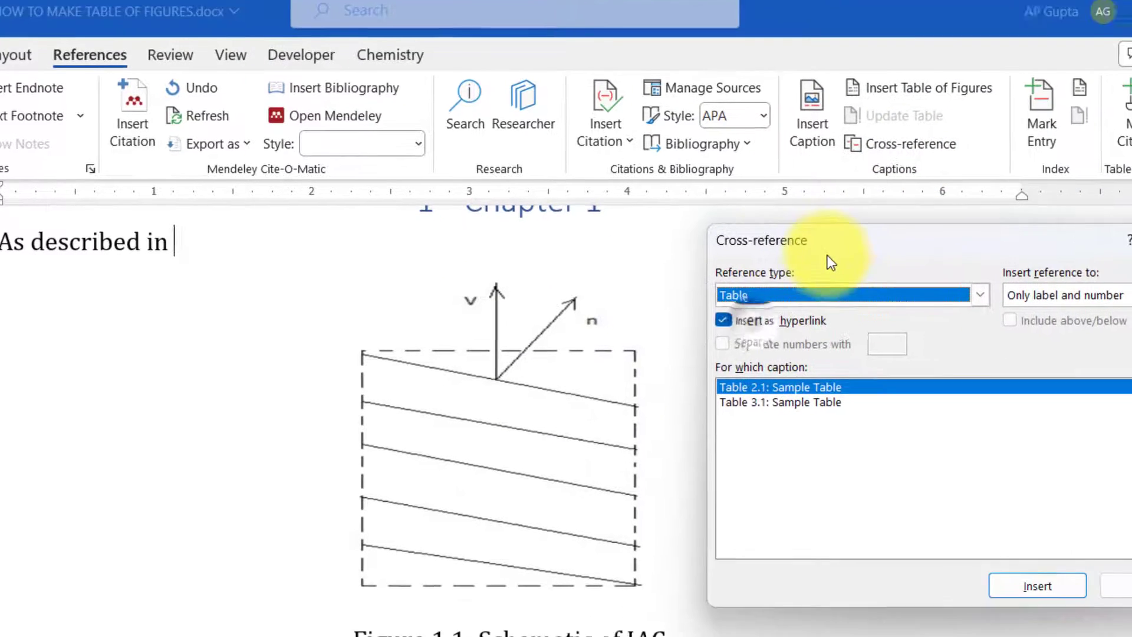
pyautogui.click(824, 311)
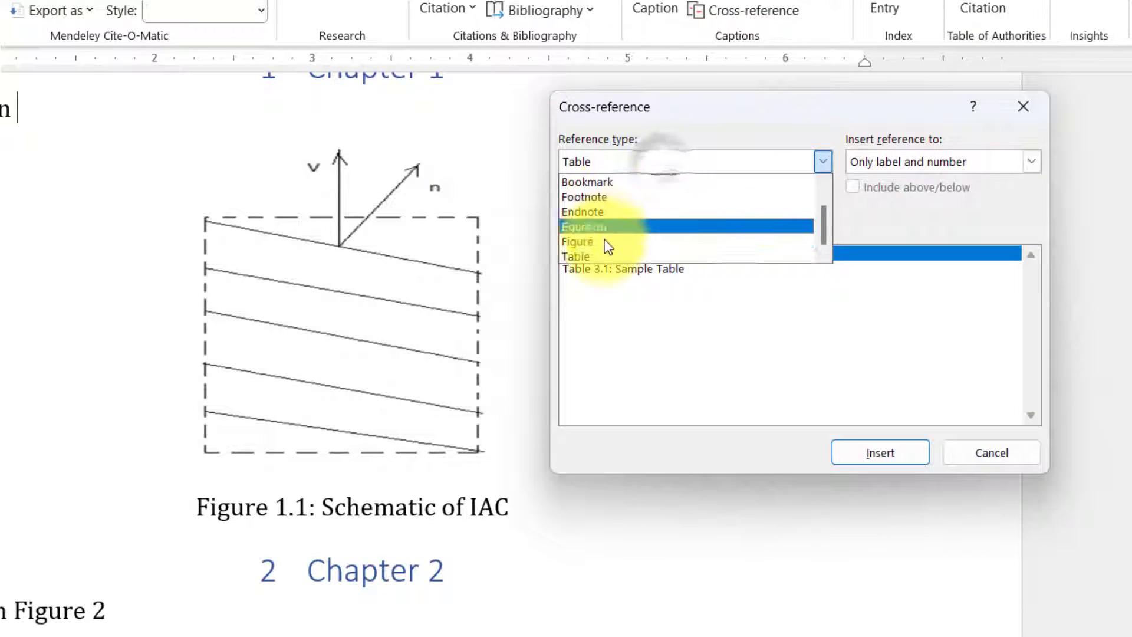
pyautogui.click(603, 241)
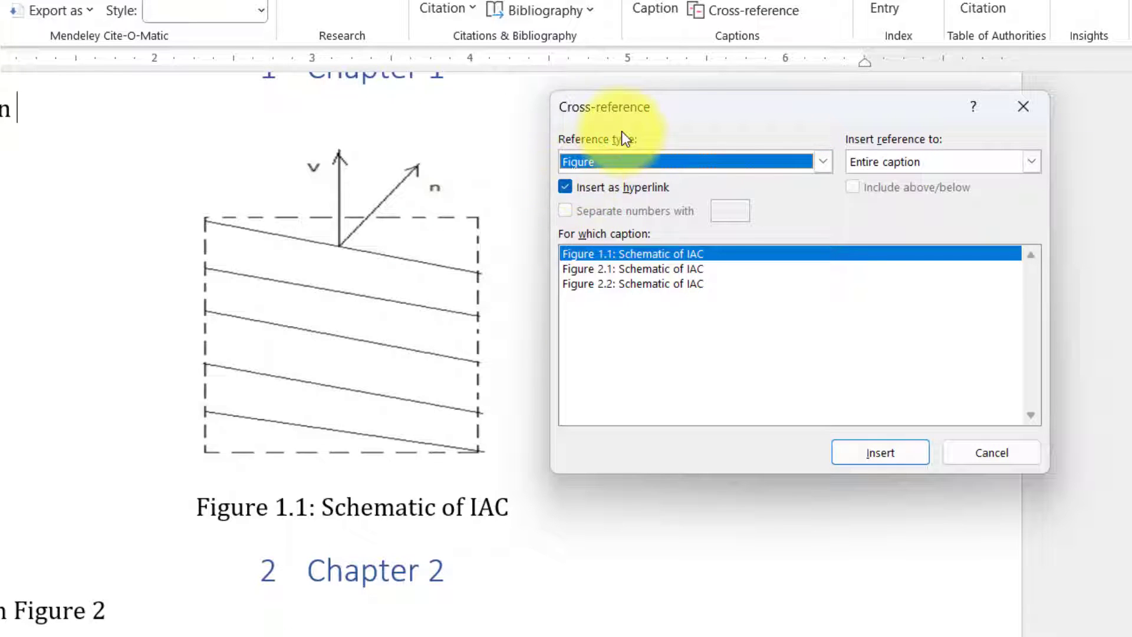
pyautogui.click(591, 284)
pyautogui.click(593, 269)
pyautogui.click(593, 254)
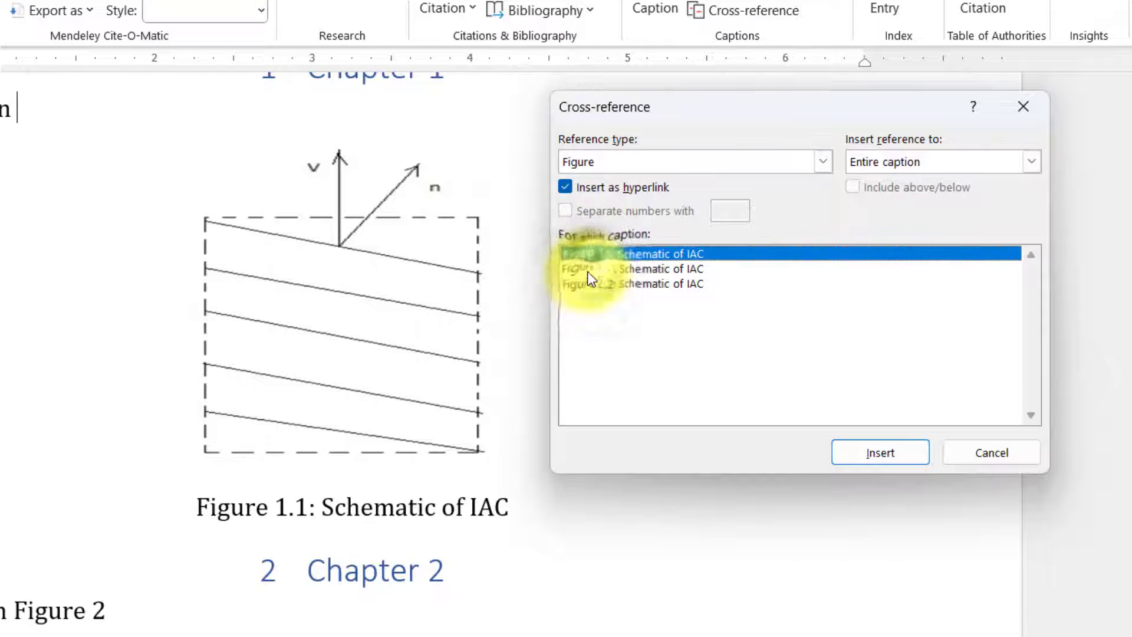